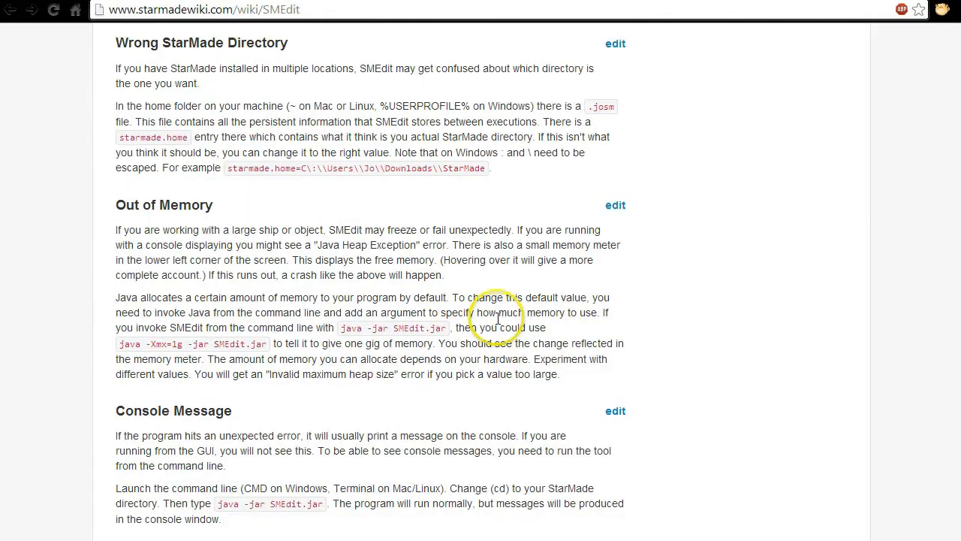
Step: Return to the contents list of the SMEdit wiki page and open its Troubleshooting section
scroll(525, 315, up, 15)
scroll(497, 323, up, 10)
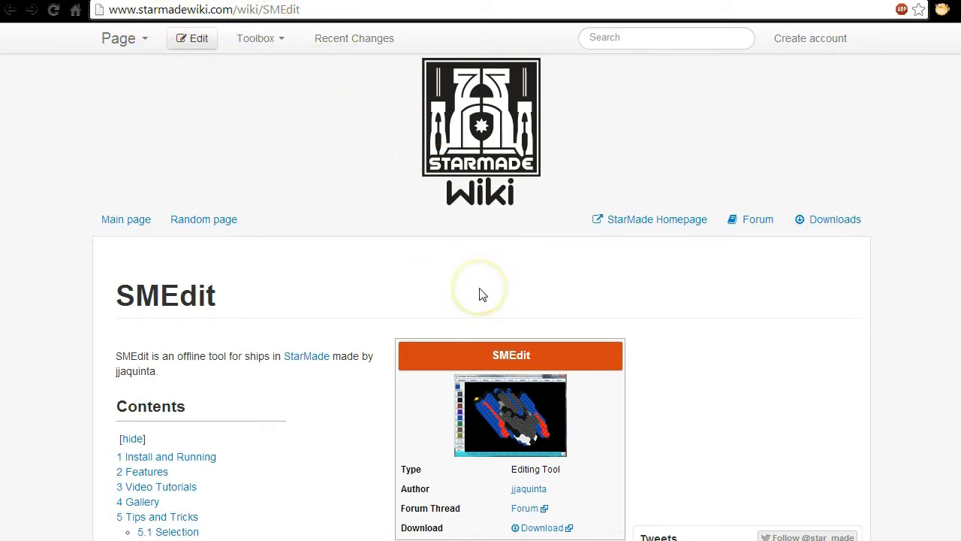
scroll(308, 360, down, 1)
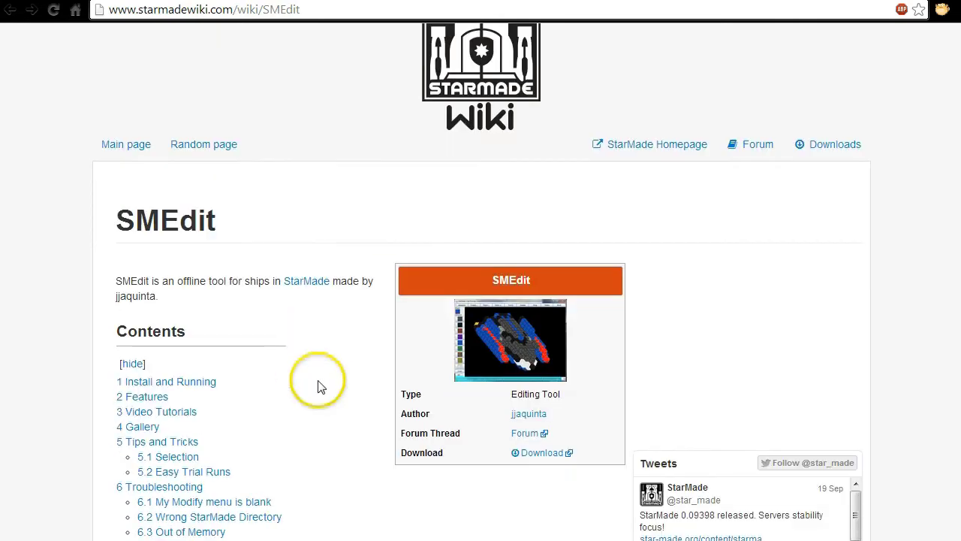
click(182, 487)
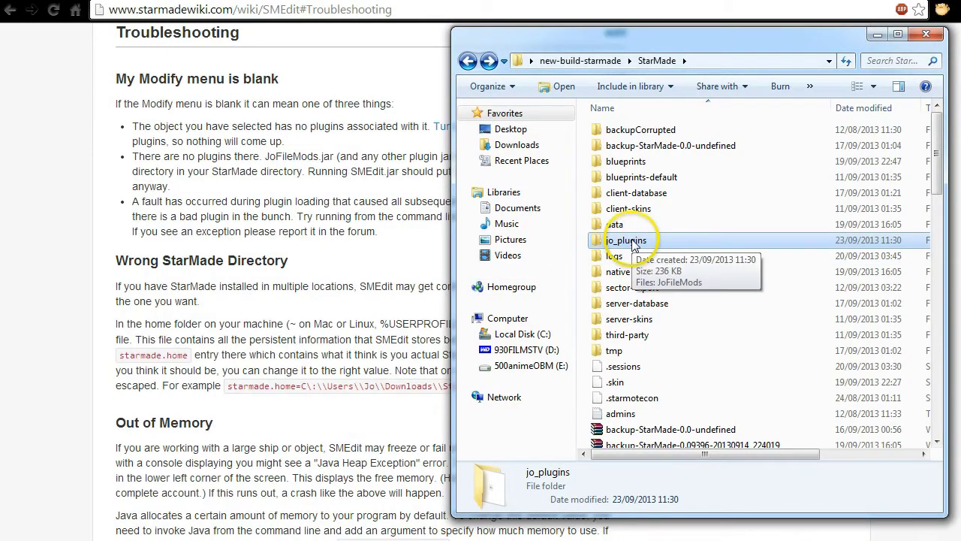
Step: Go up to the new-build-starmade folder, reopen its StarMade folder and select the jo_plugins folder
click(585, 60)
click(650, 168)
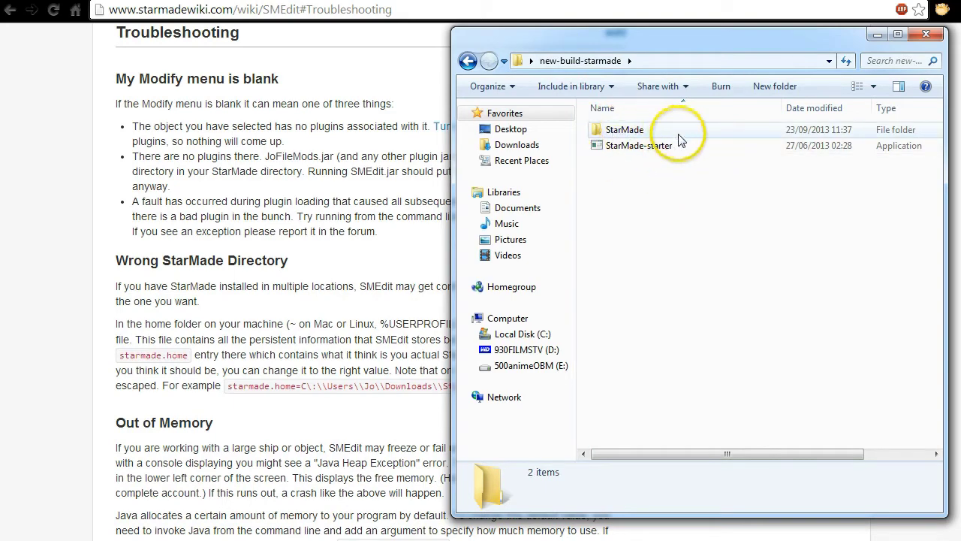
double_click(615, 133)
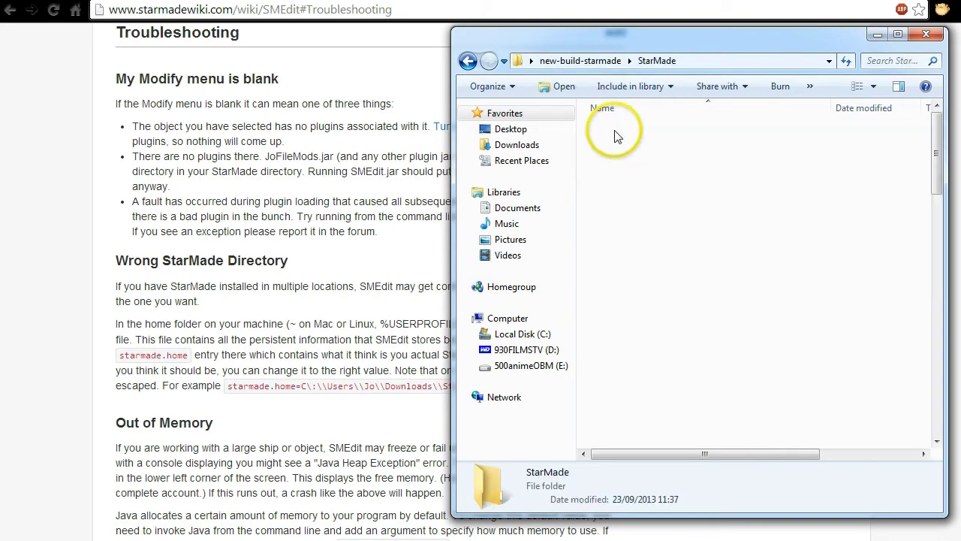
click(621, 242)
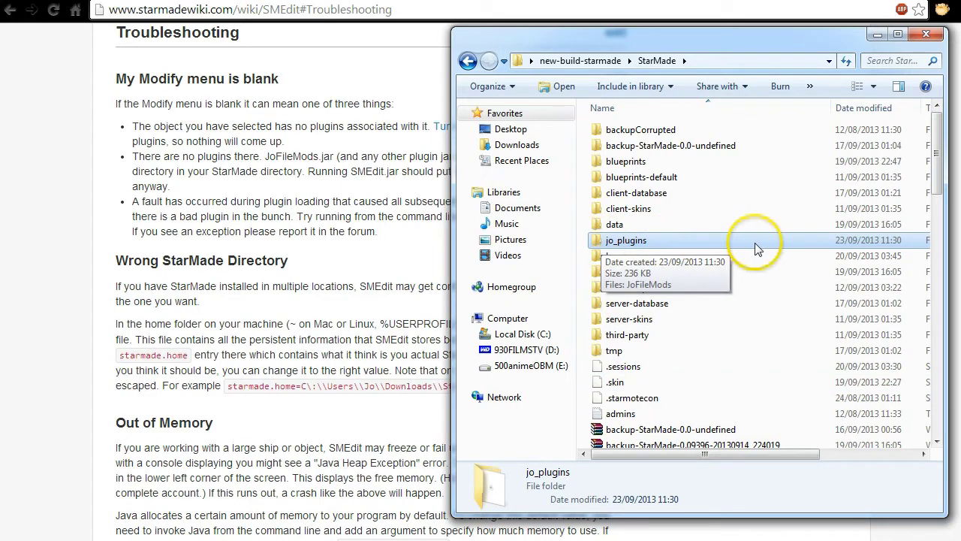
Step: Find the SMEdit executable jar in the StarMade folder and launch it
drag(936, 136, 937, 180)
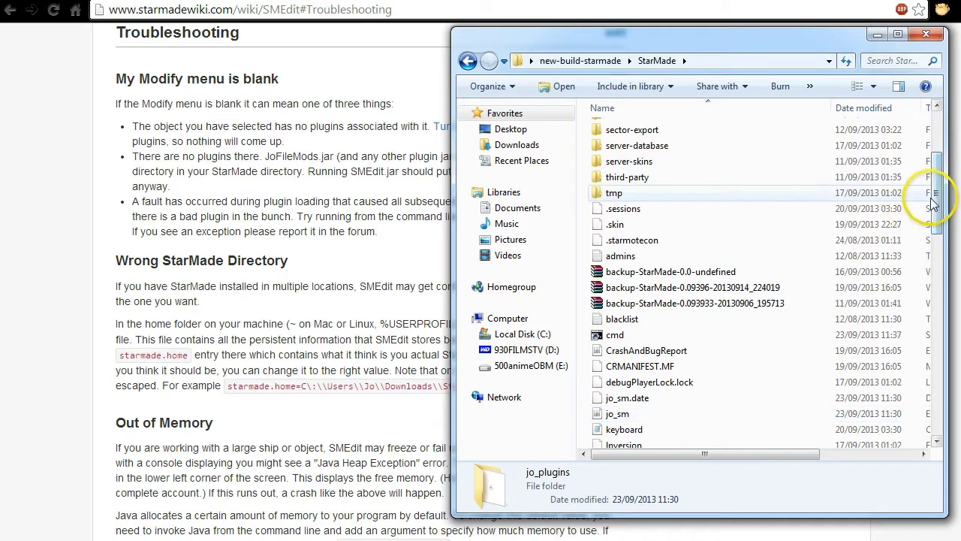
drag(936, 205, 935, 247)
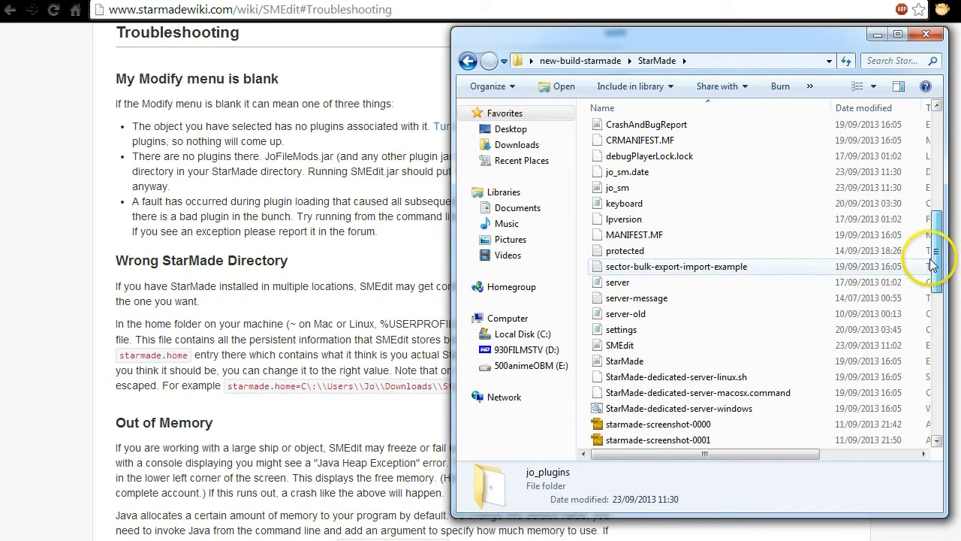
click(611, 348)
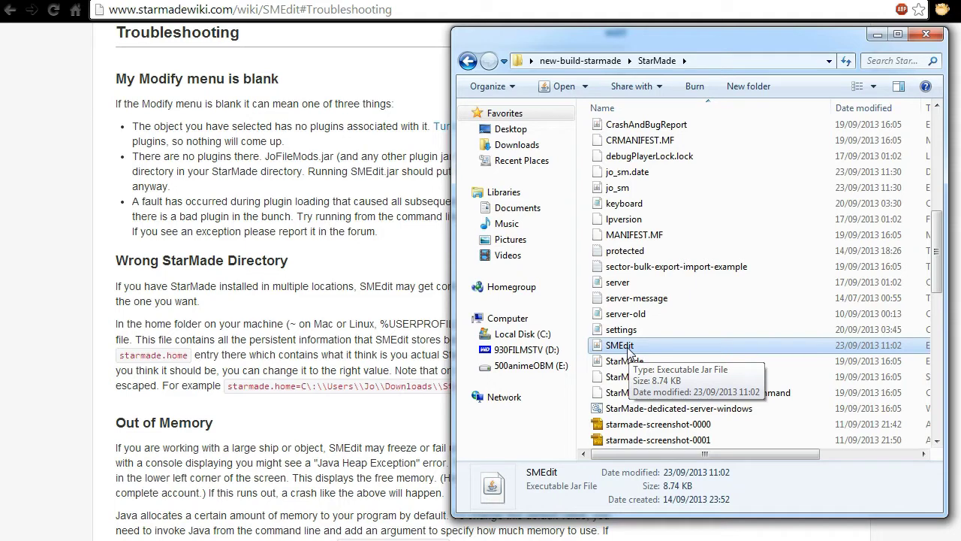
scroll(684, 242, up, 1)
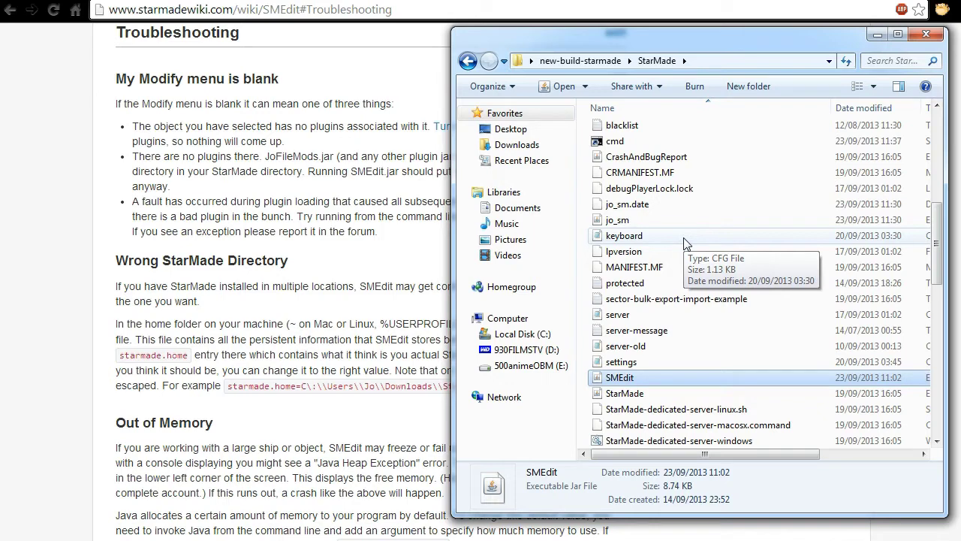
double_click(664, 371)
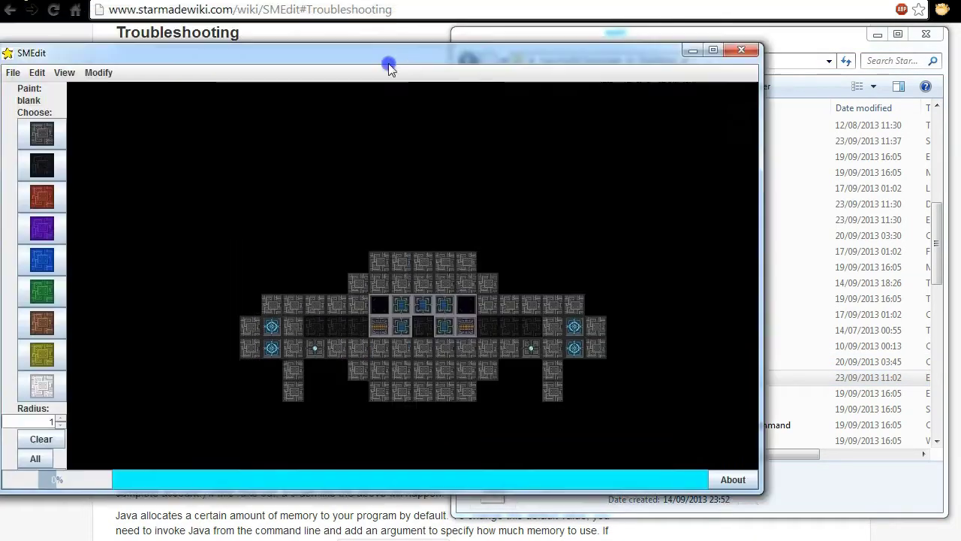
Step: Check in SMEdit which plugin commands are available for modifying the ship
click(290, 93)
click(210, 89)
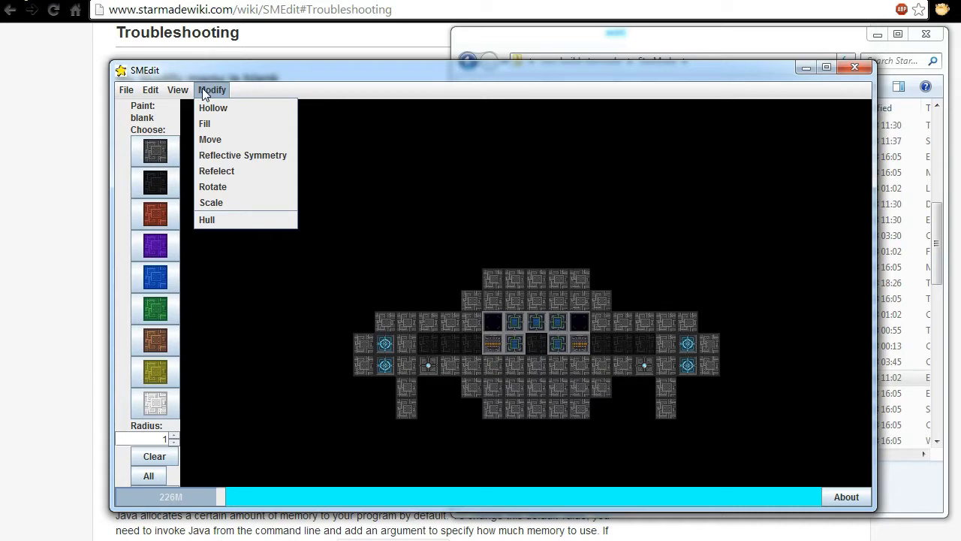
click(202, 87)
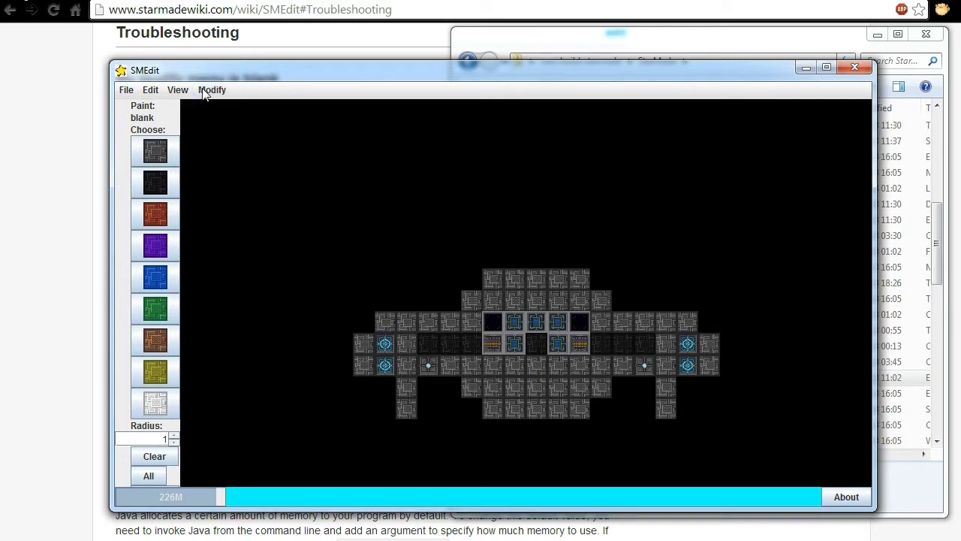
click(214, 90)
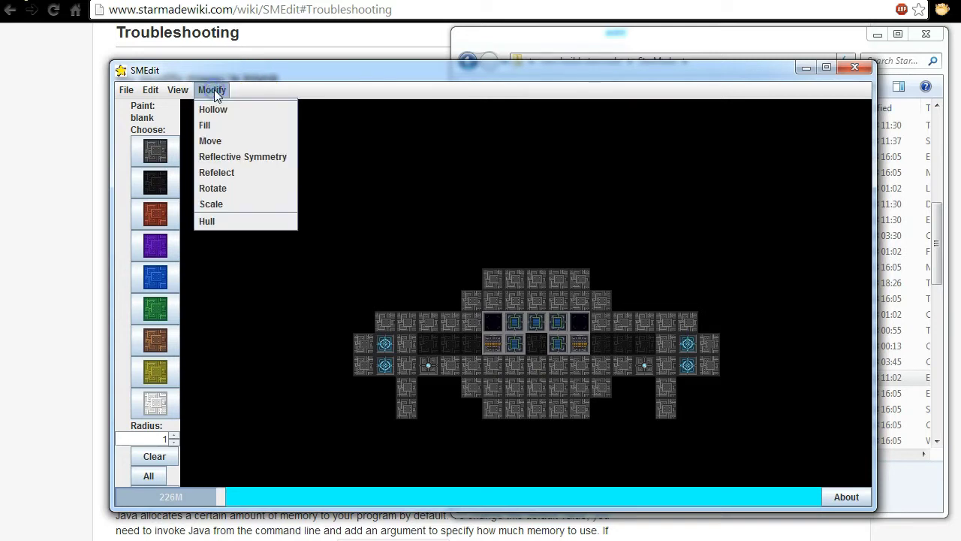
click(214, 89)
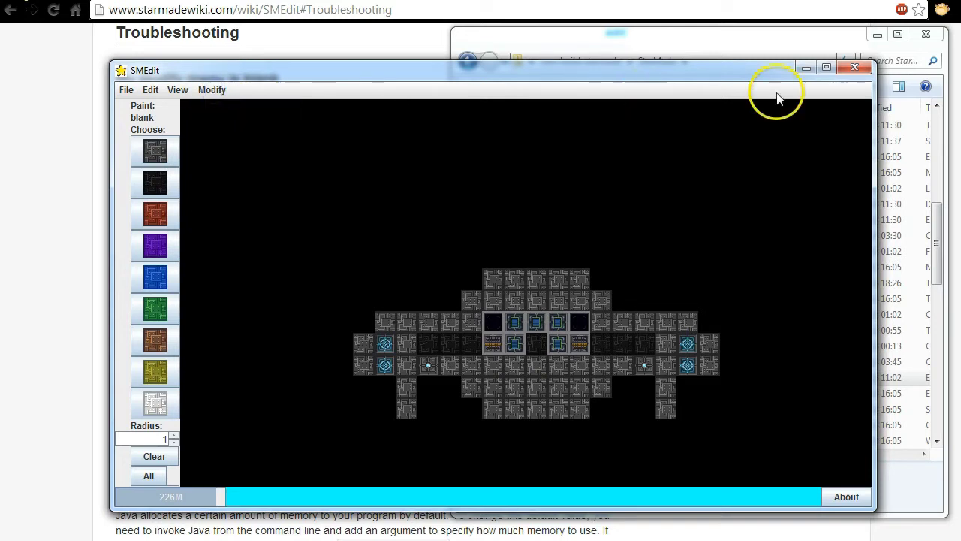
click(205, 90)
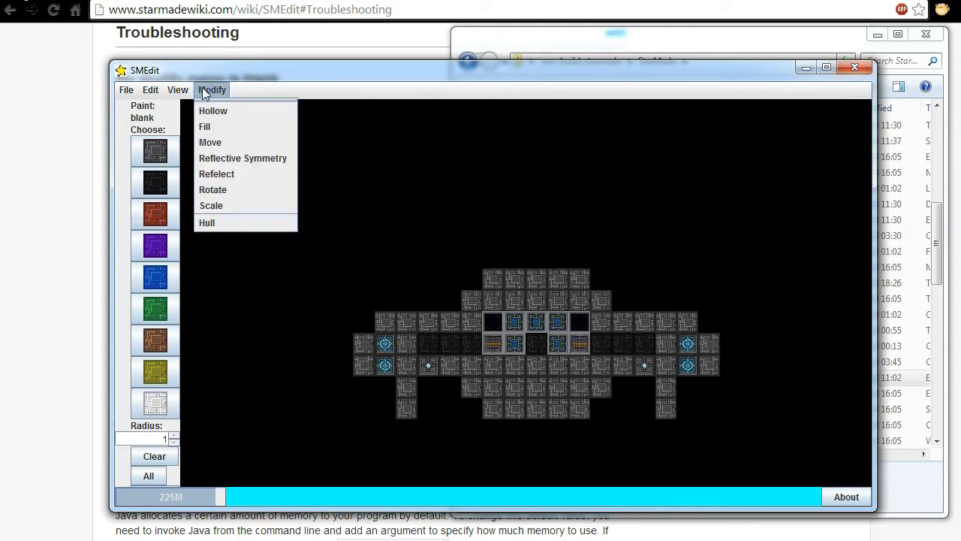
click(203, 90)
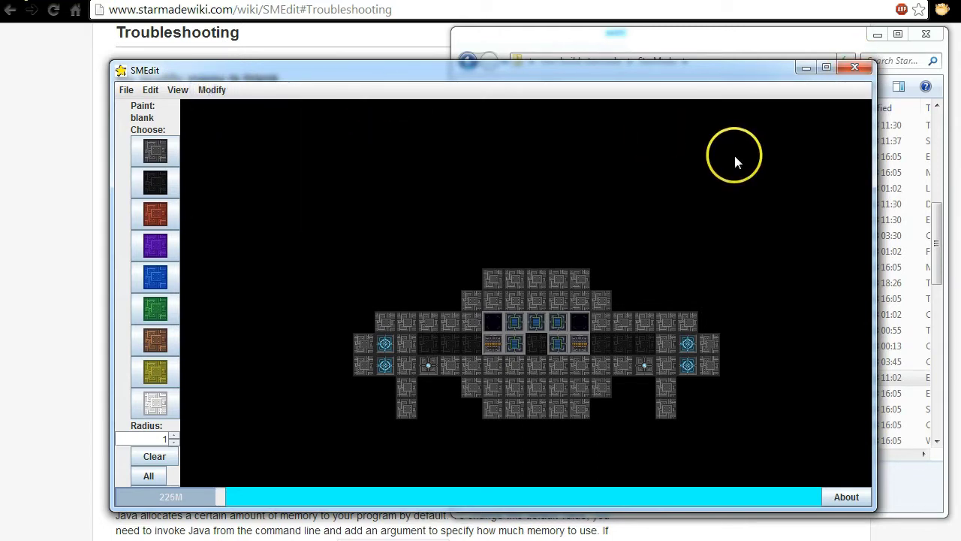
Step: Close SMEdit, inspect the contents of the jo_plugins folder and return to the StarMade folder
click(854, 69)
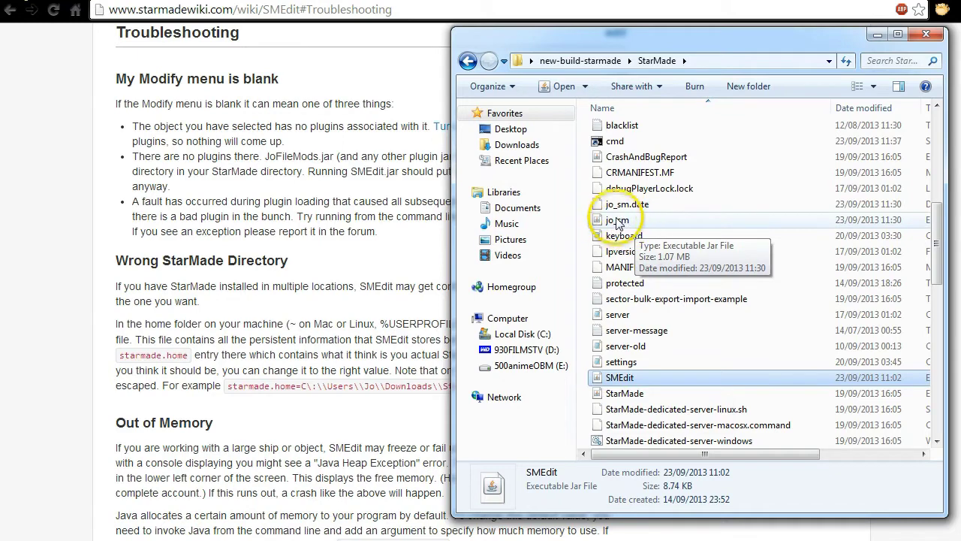
scroll(616, 229, up, 6)
click(619, 241)
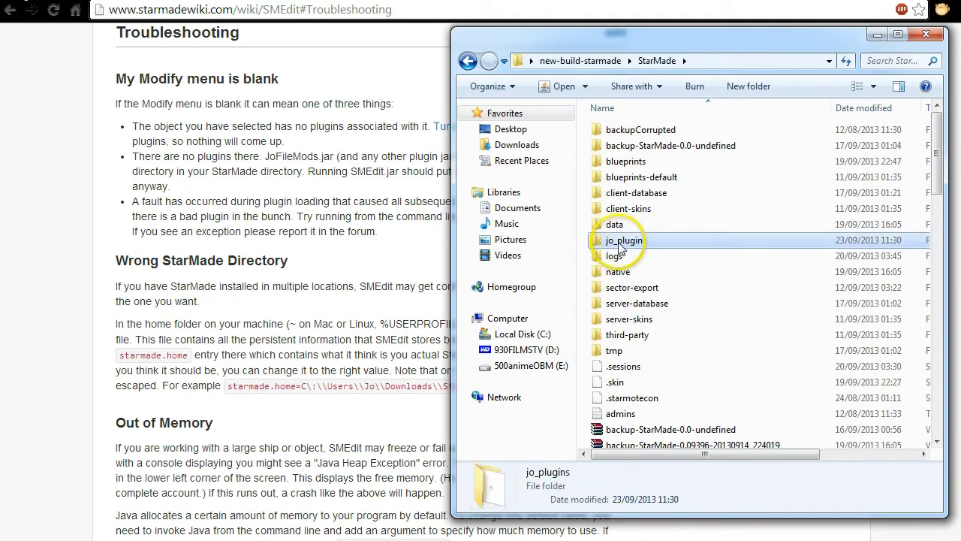
double_click(601, 242)
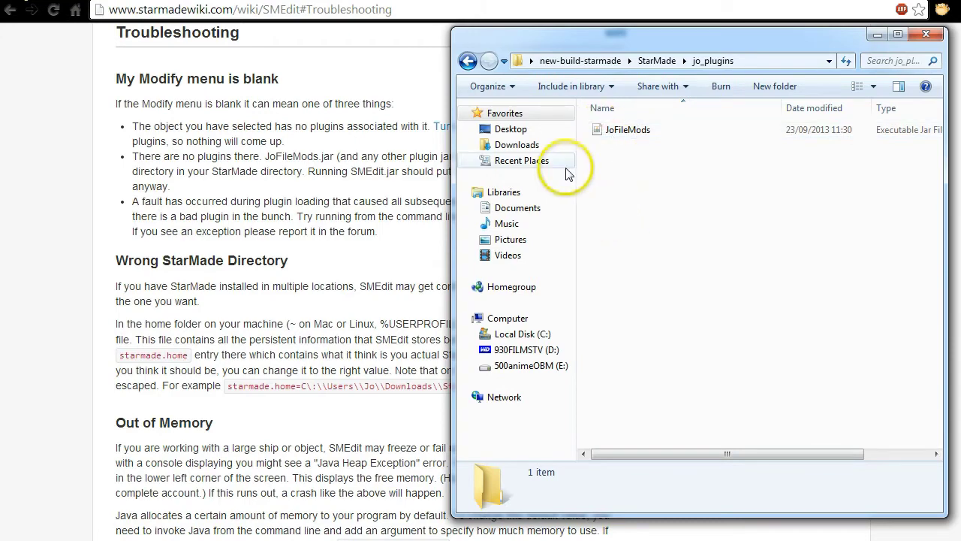
click(468, 60)
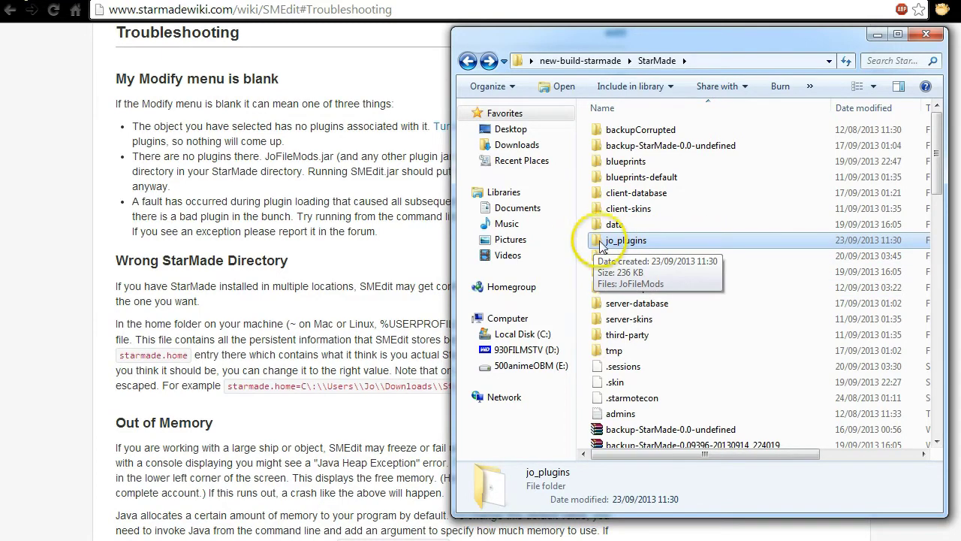
Step: Narrow the folder window to uncover the wiki's Troubleshooting text and view the ship in the SMEdit window
drag(453, 257, 537, 257)
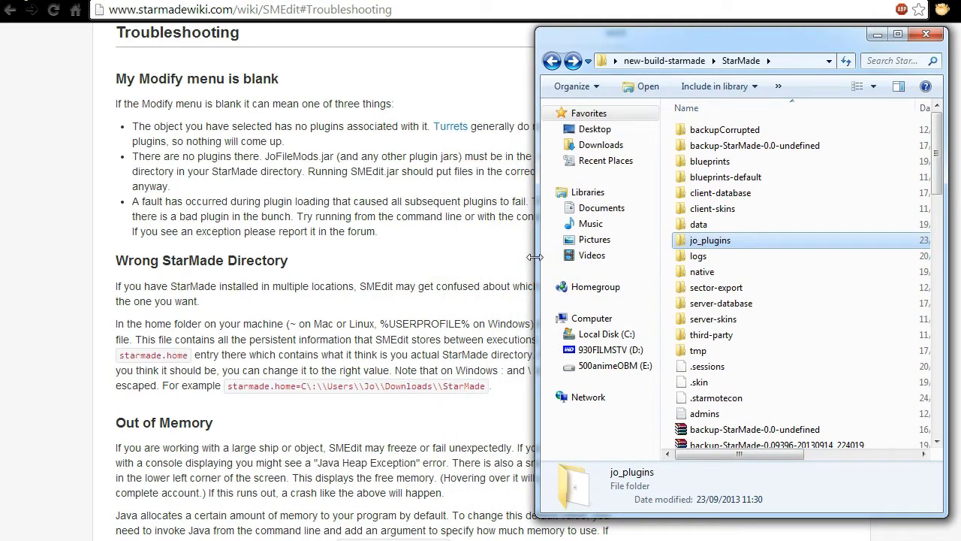
click(384, 168)
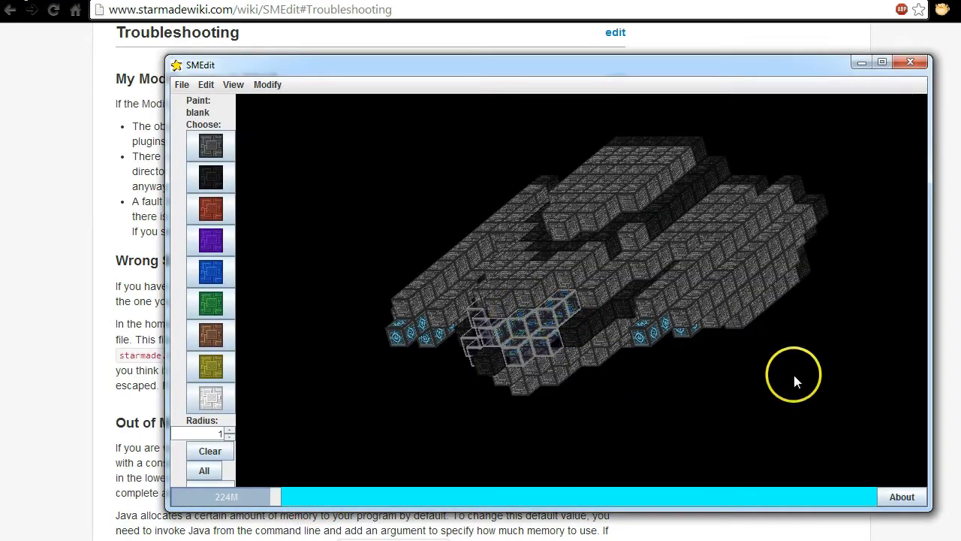
drag(794, 382, 734, 373)
click(47, 285)
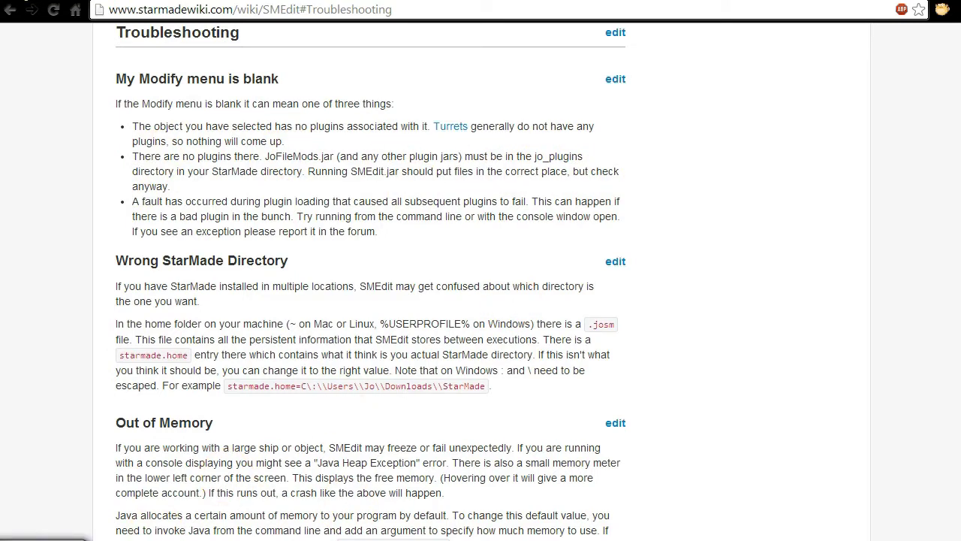
Step: Switch back to the StarMade folder and locate the jo_plugins folder and the SMEdit jar
key(alt+Tab)
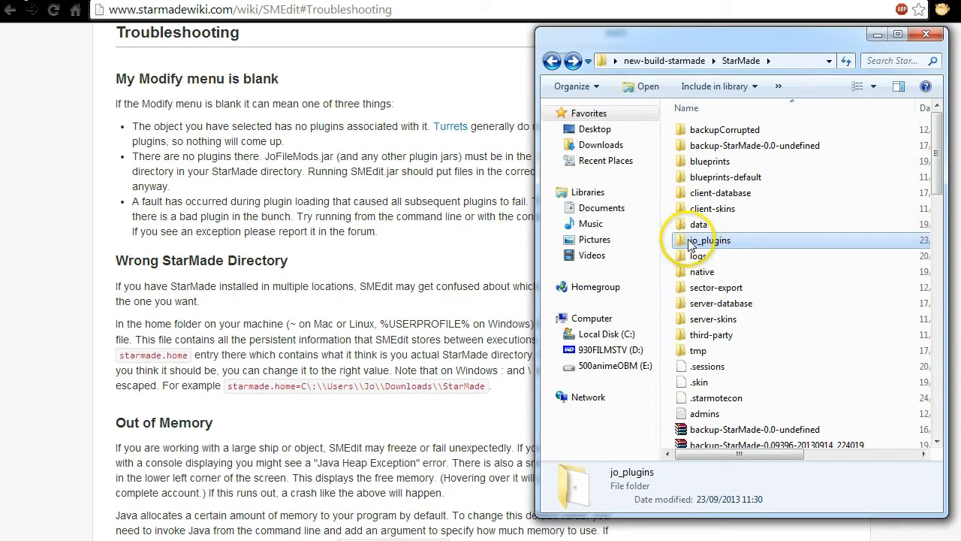
scroll(848, 331, down, 5)
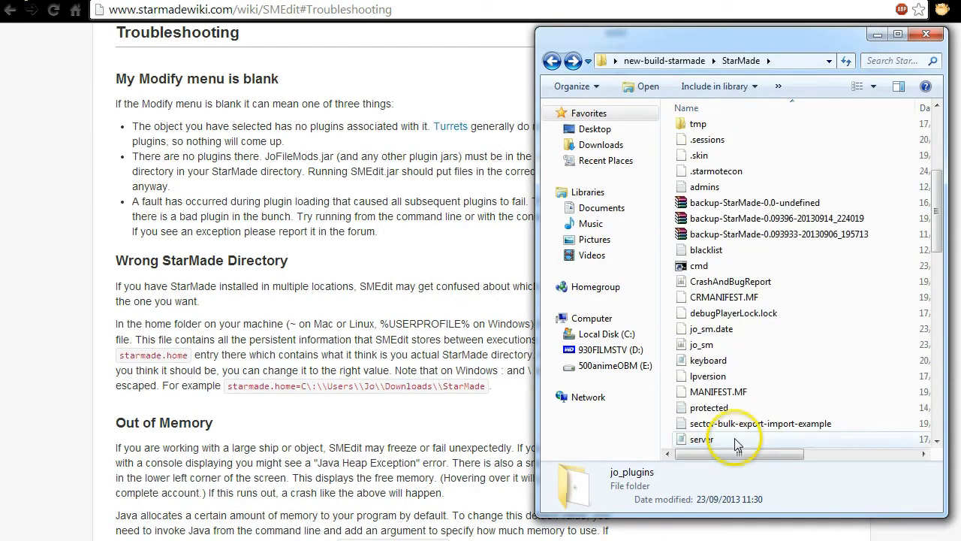
scroll(735, 442, down, 1)
scroll(717, 425, down, 1)
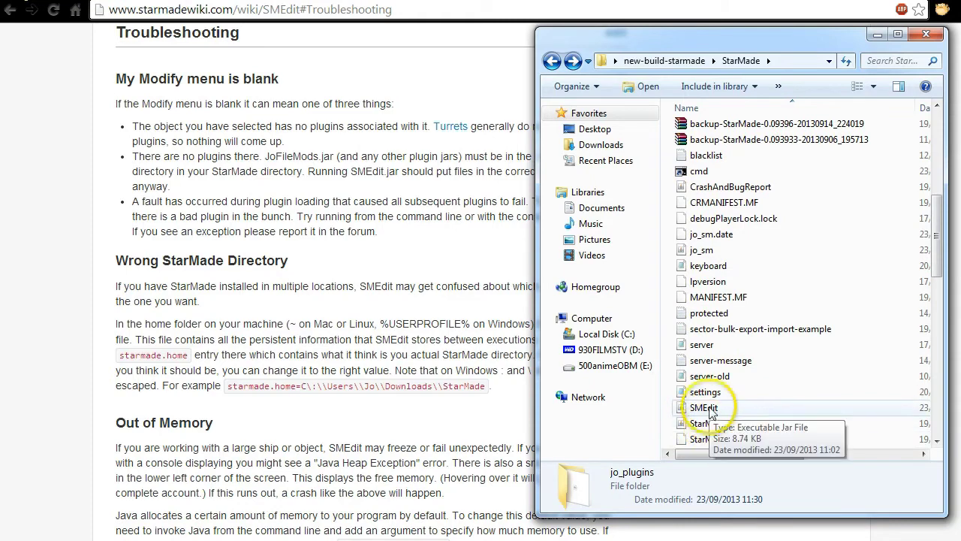
scroll(710, 412, up, 7)
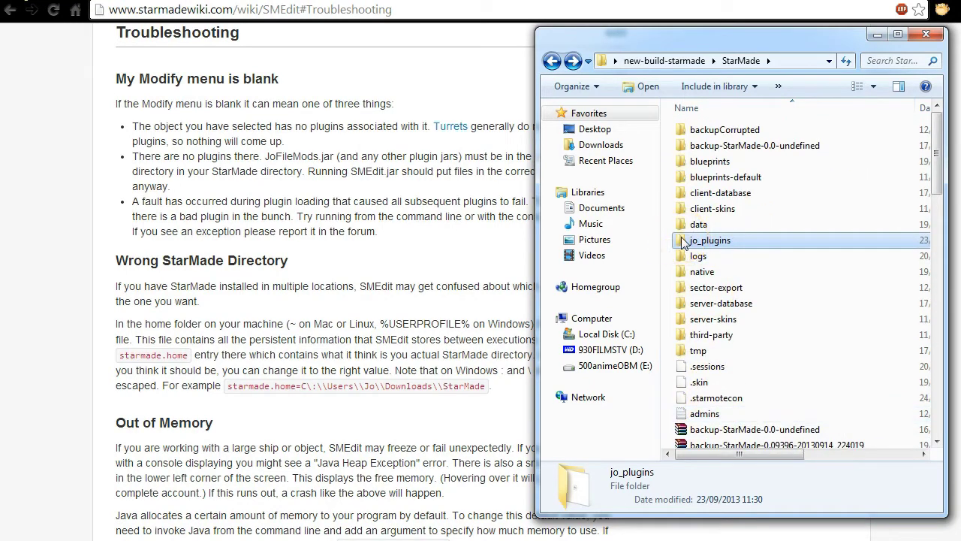
scroll(751, 413, down, 9)
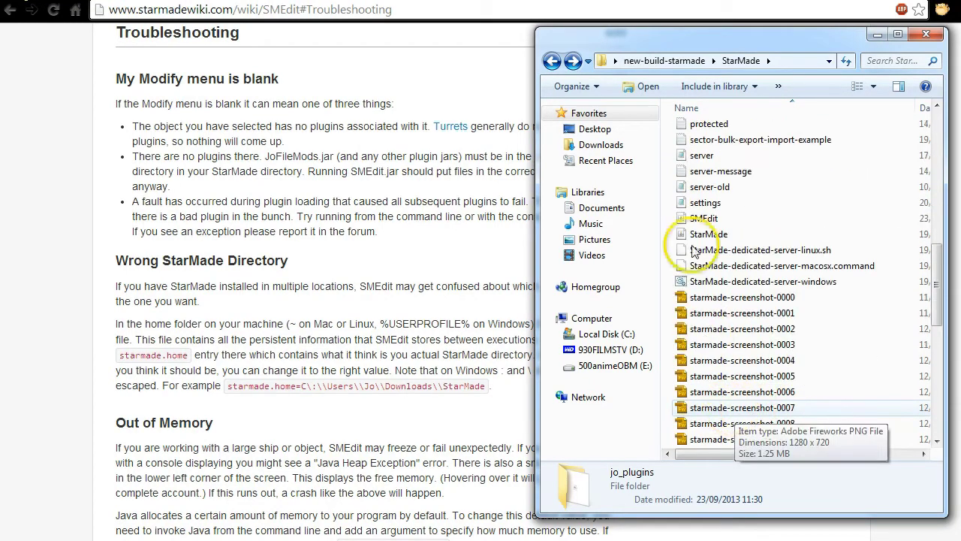
click(685, 218)
Step: Follow the Download link on the SMEdit wiki page and agree to the disclaimer for SMEdit.jar 1.0.1
click(449, 216)
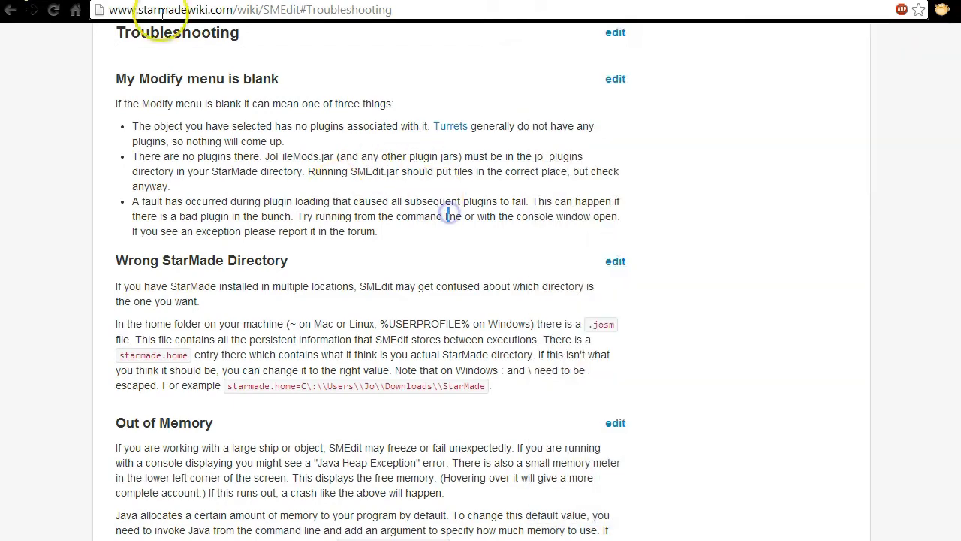
scroll(306, 163, up, 20)
scroll(487, 295, down, 3)
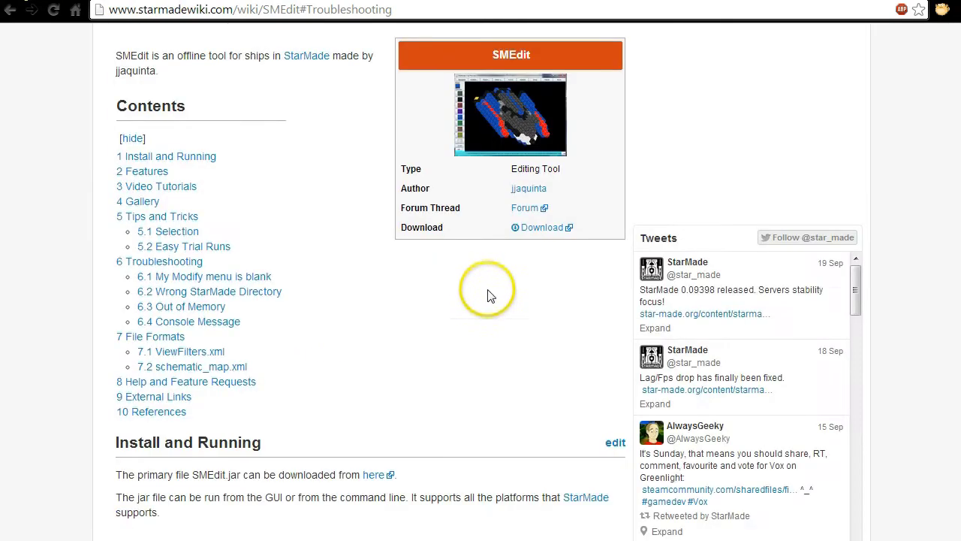
click(537, 228)
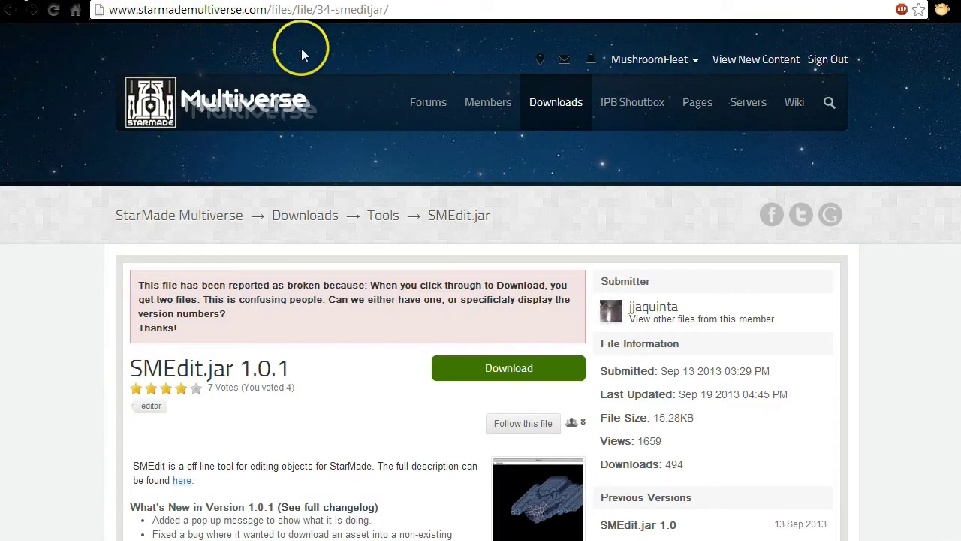
click(474, 371)
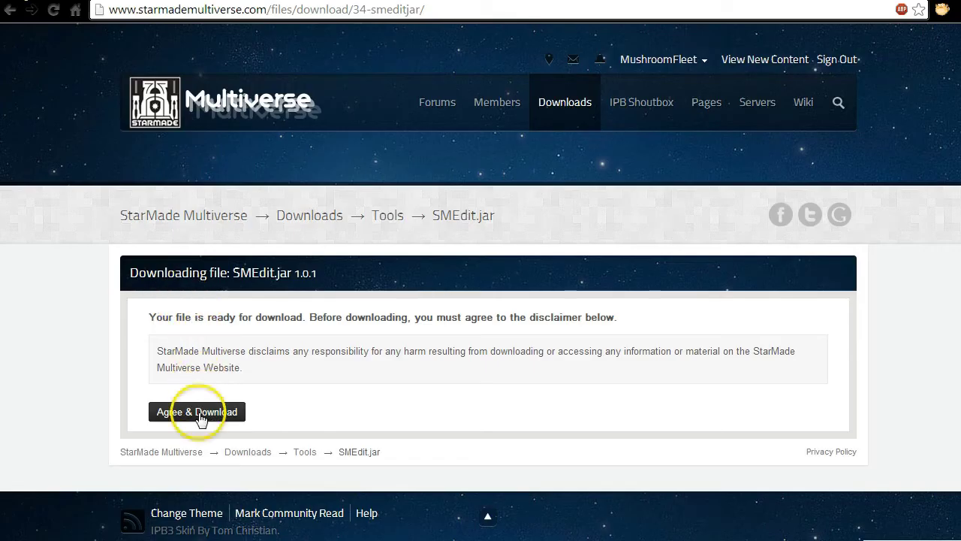
click(201, 414)
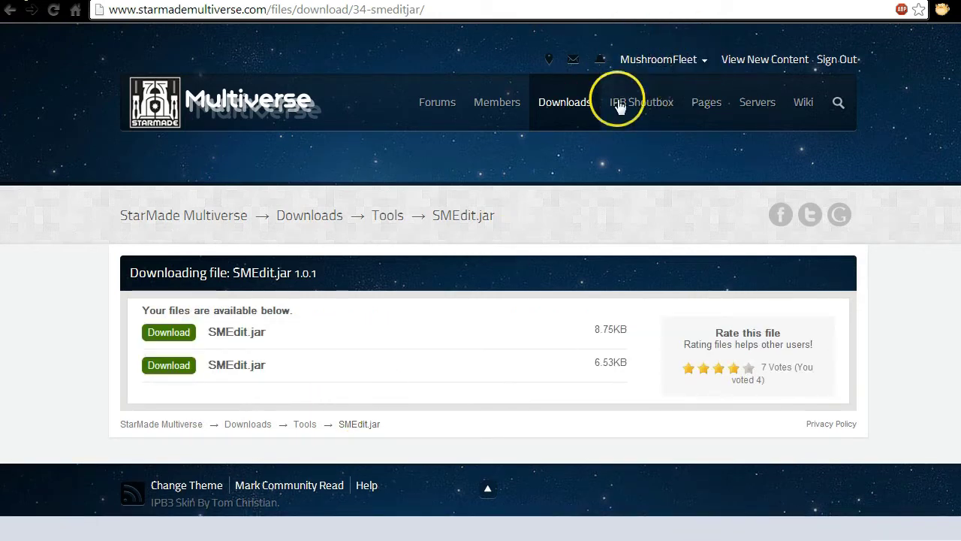
click(591, 331)
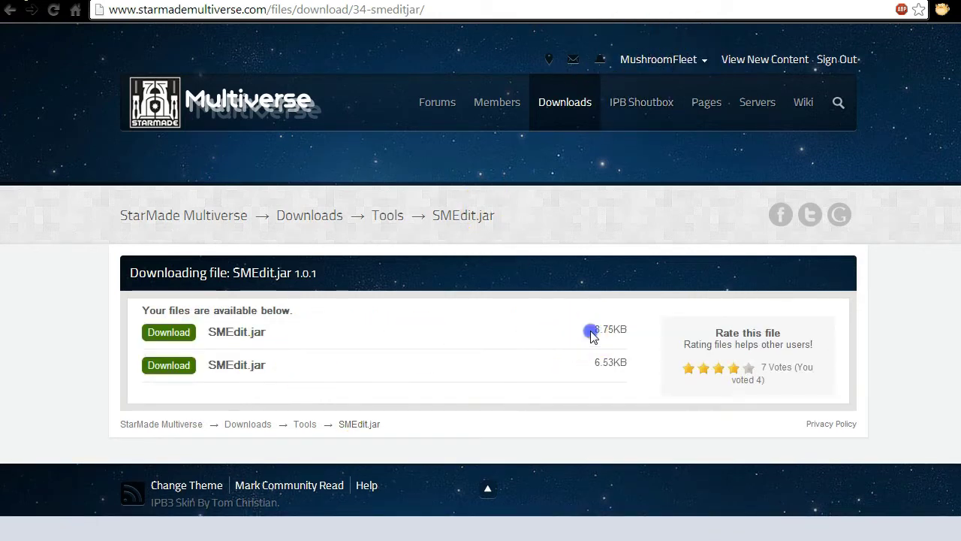
Step: Compare the sizes of the two SMEdit.jar downloads with the SMEdit jar in the StarMade folder, and minimize the folder window
triple_click(622, 330)
click(640, 332)
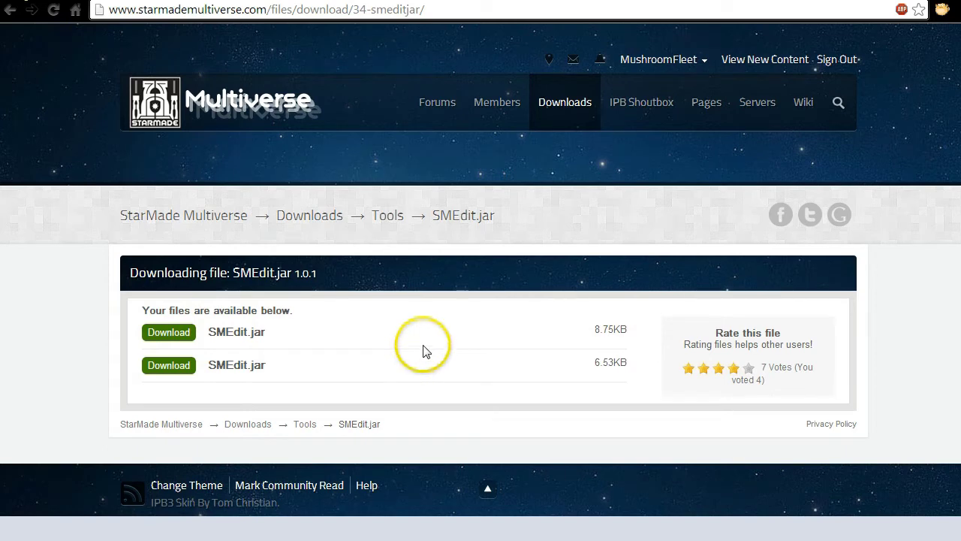
drag(593, 330, 613, 327)
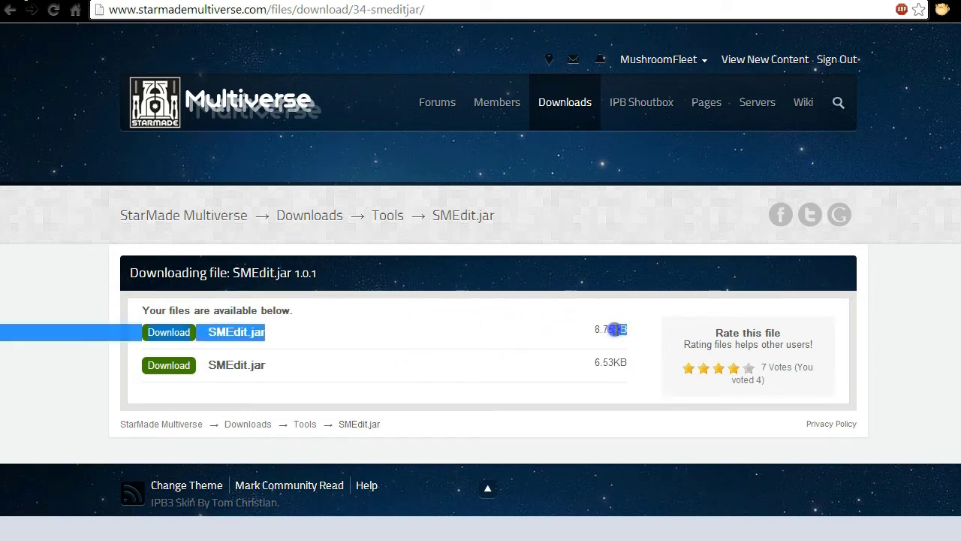
click(584, 337)
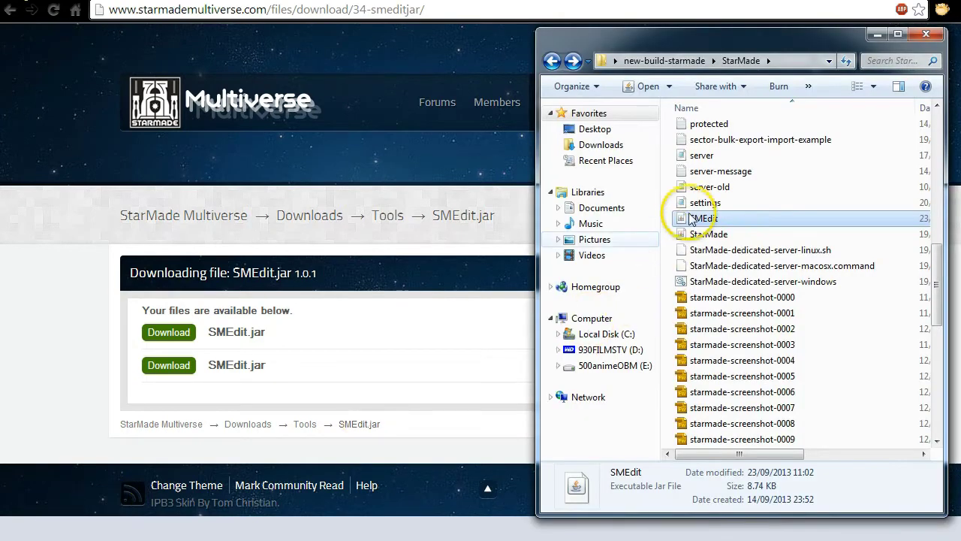
scroll(734, 197, up, 5)
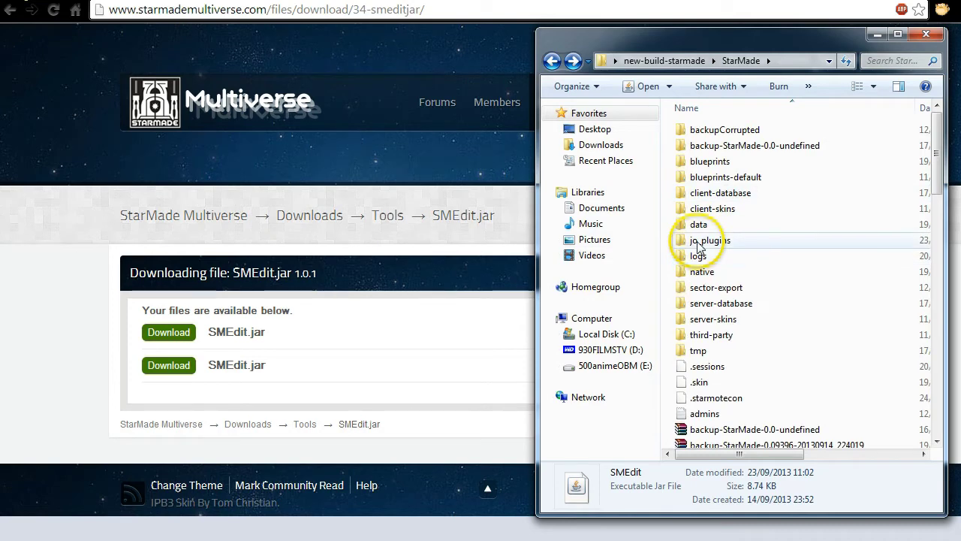
click(877, 34)
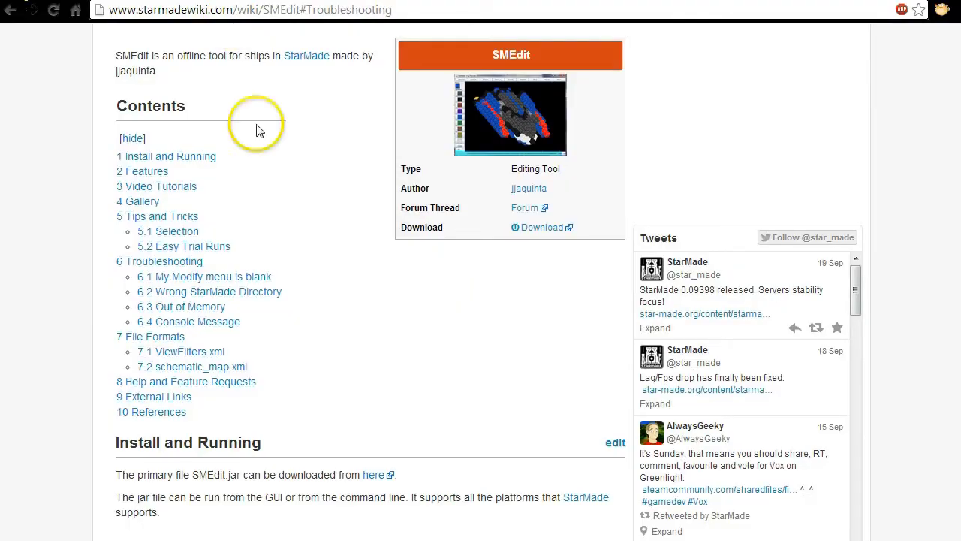
Step: Jump to the wiki's Troubleshooting section and read the Wrong StarMade Directory entry
click(160, 262)
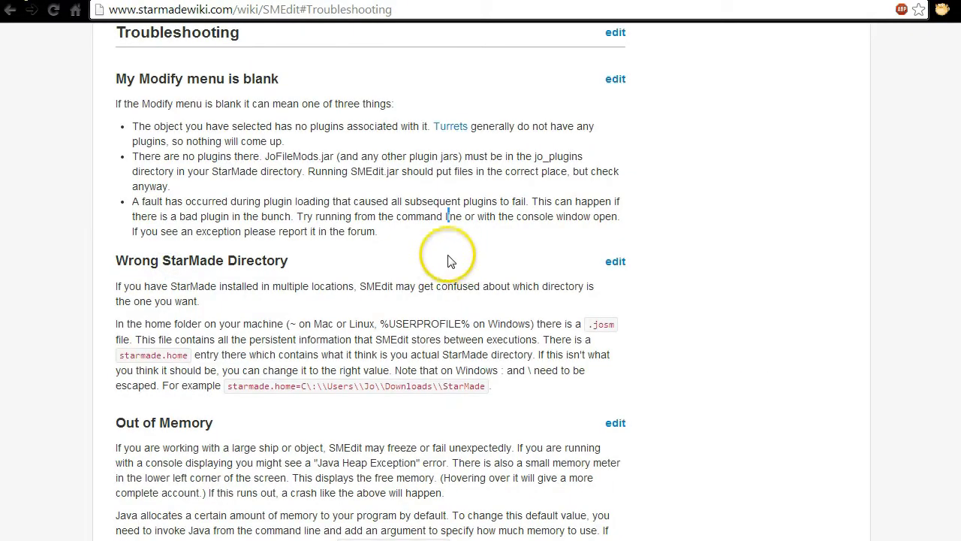
triple_click(216, 259)
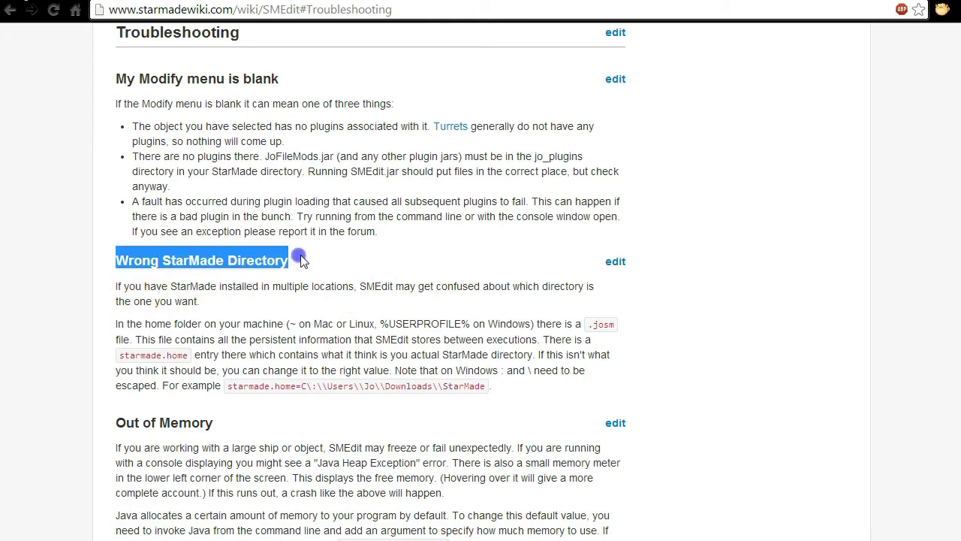
click(263, 281)
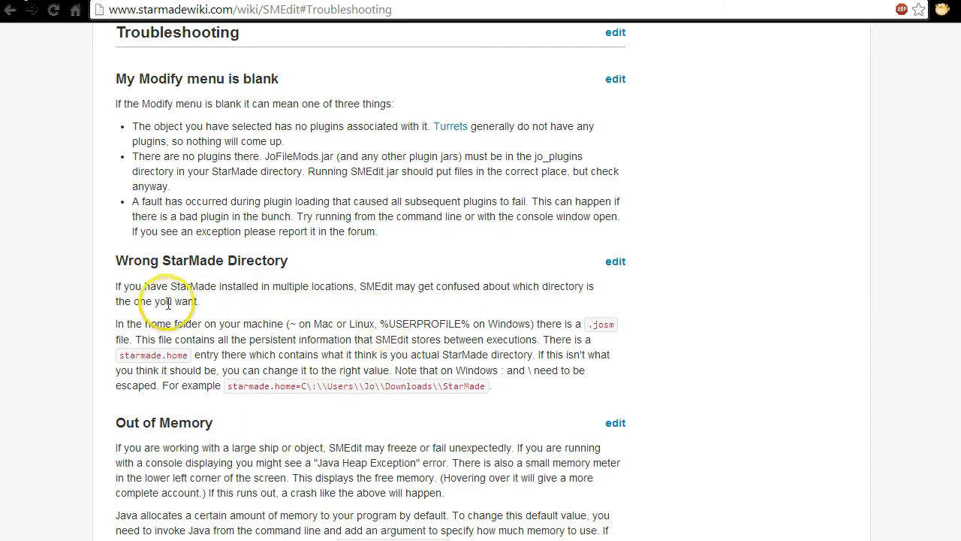
Step: Copy %USERPROFILE% from the Wrong StarMade Directory text and use it to open the Windows home folder
click(387, 323)
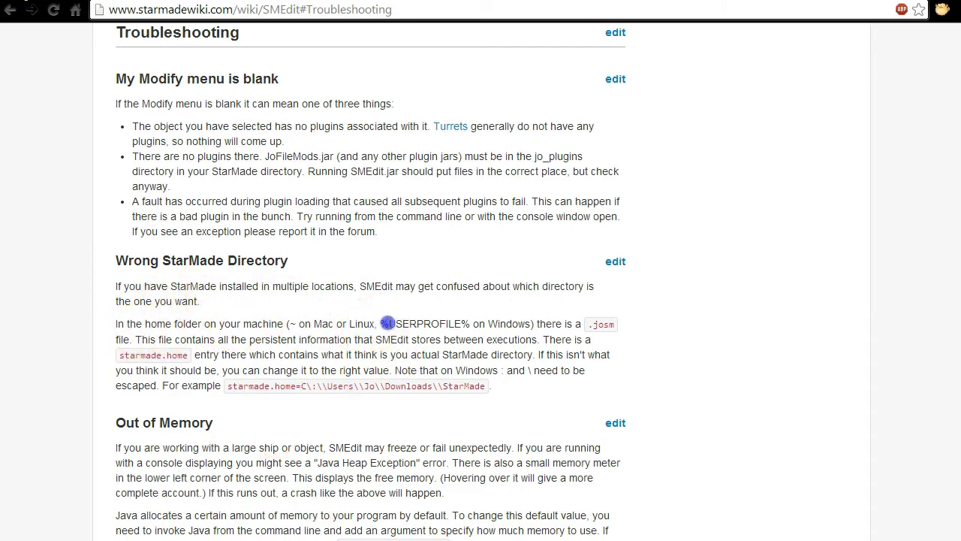
right_click(451, 323)
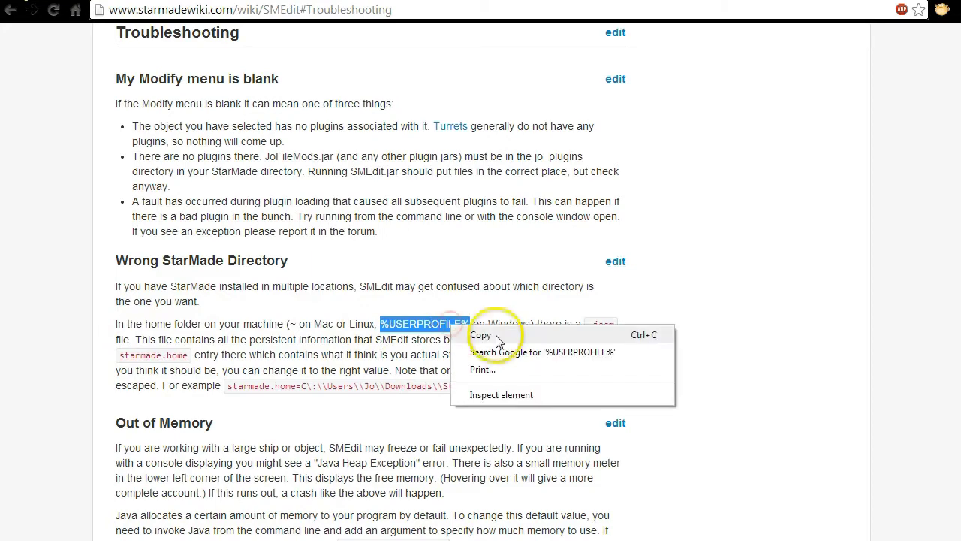
click(483, 335)
key(super)
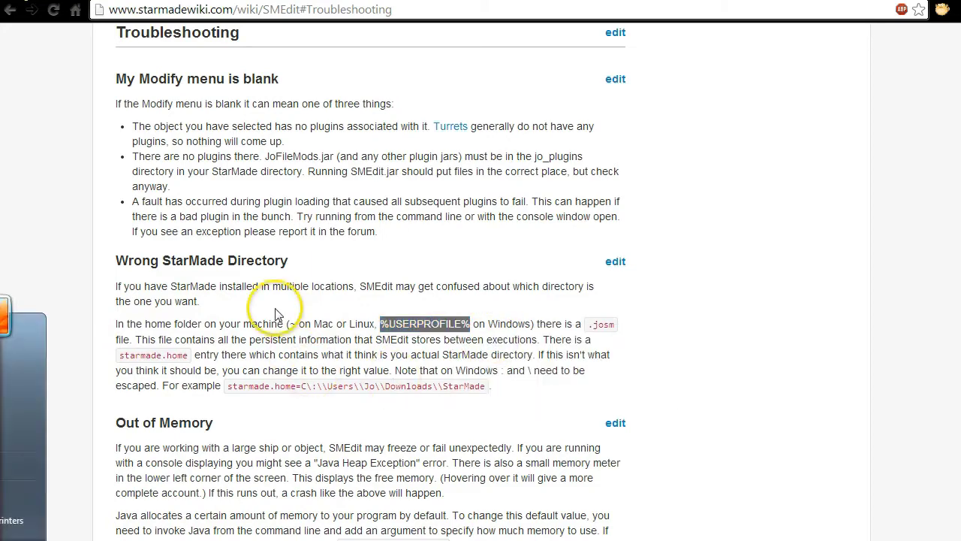
key(Return)
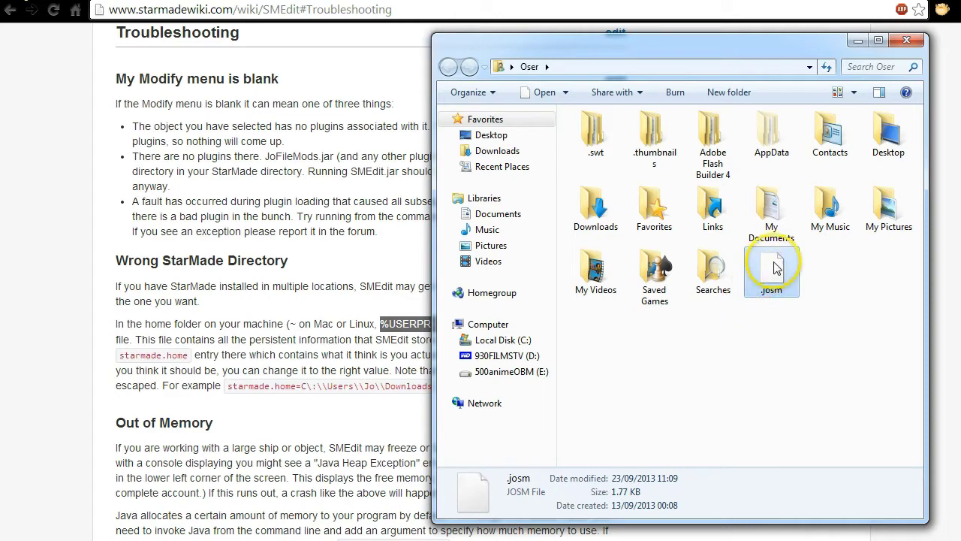
Step: Open the .josm file with Notepad, without making it the permanent program for this kind of file
click(775, 311)
double_click(774, 299)
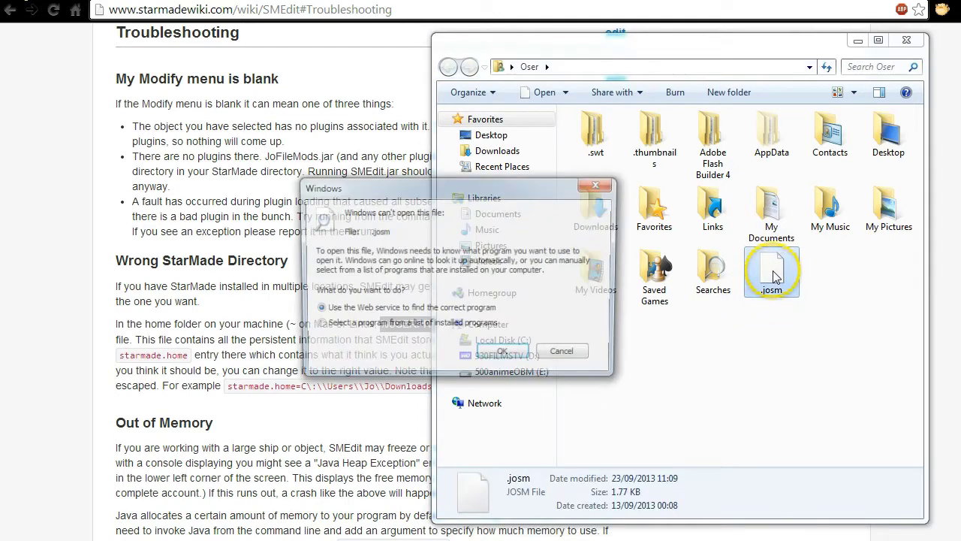
click(353, 325)
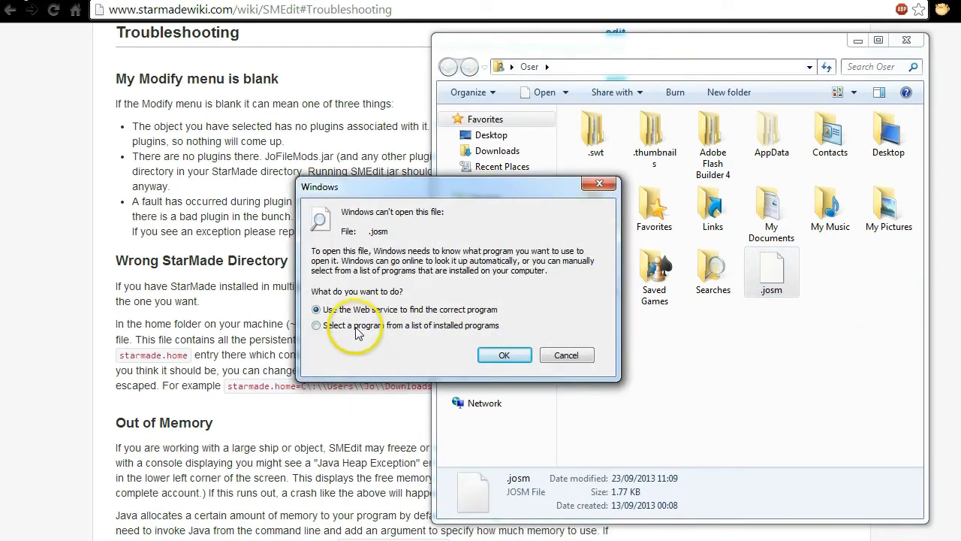
click(505, 353)
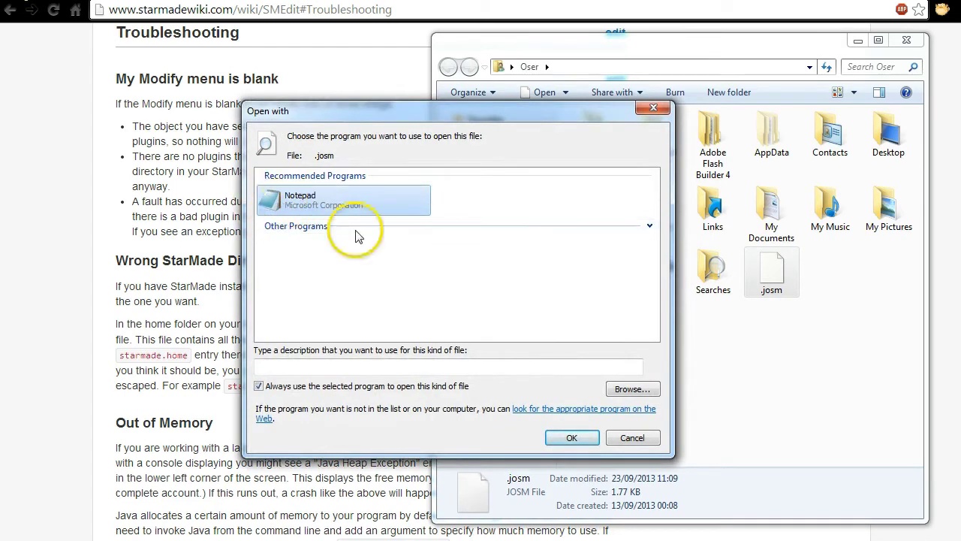
click(258, 387)
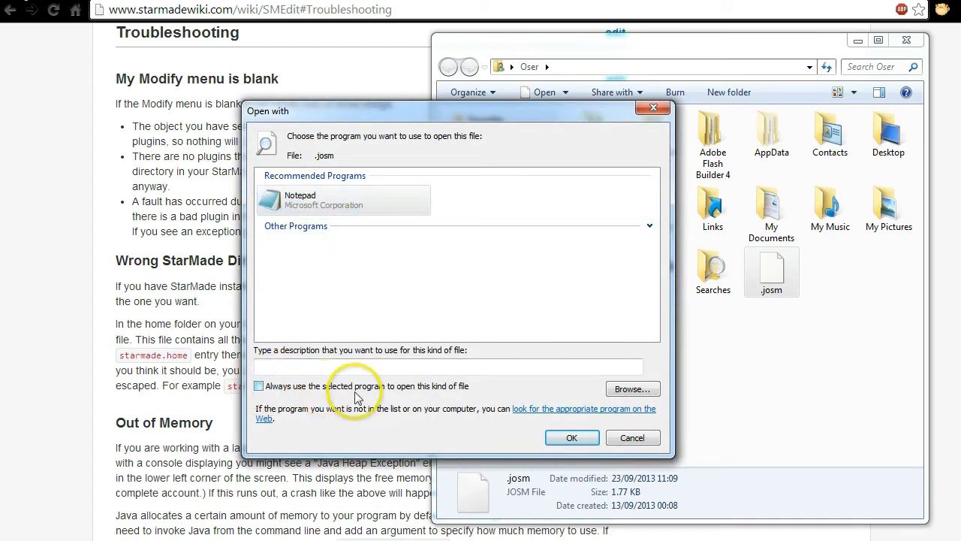
click(572, 438)
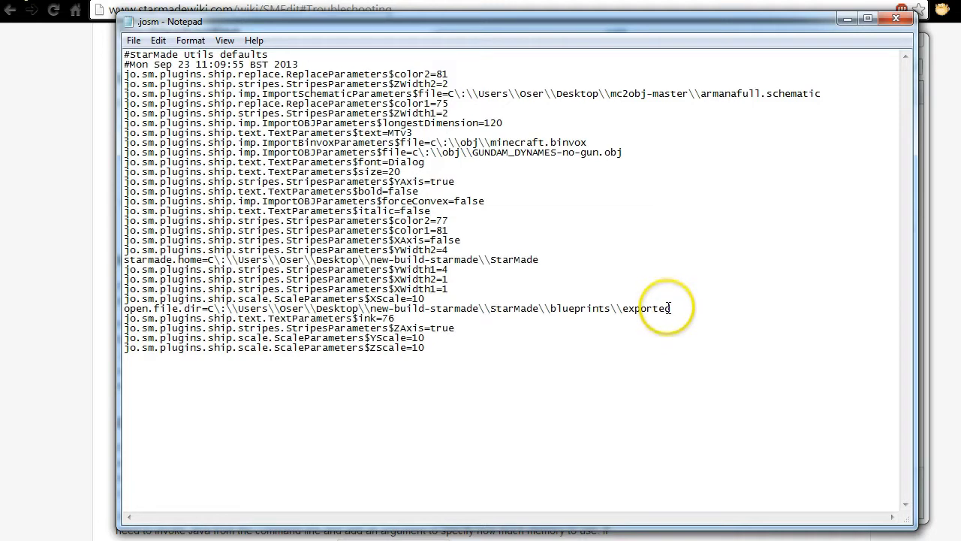
Step: Examine the starmade.home path in the .josm file and close both the file and the home folder
drag(558, 262, 82, 262)
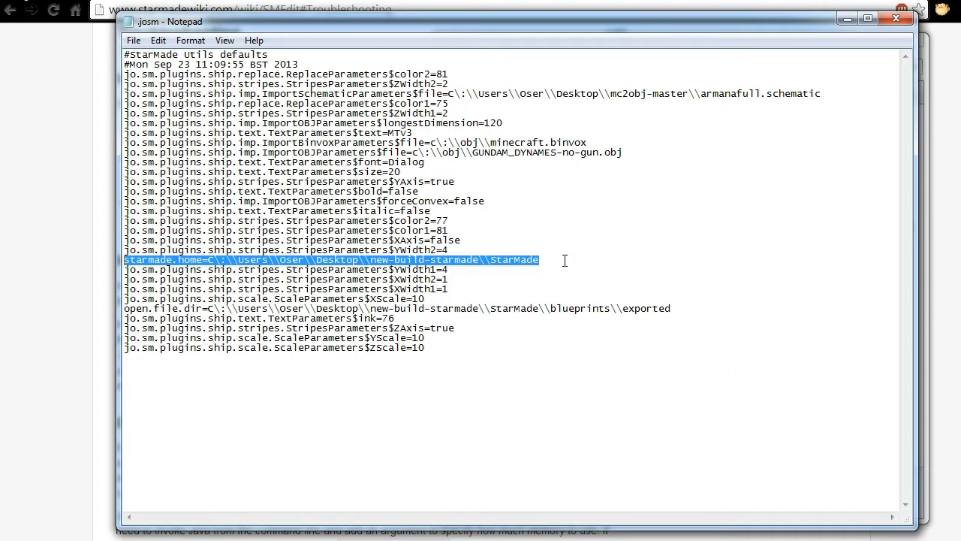
click(564, 260)
drag(564, 260, 208, 260)
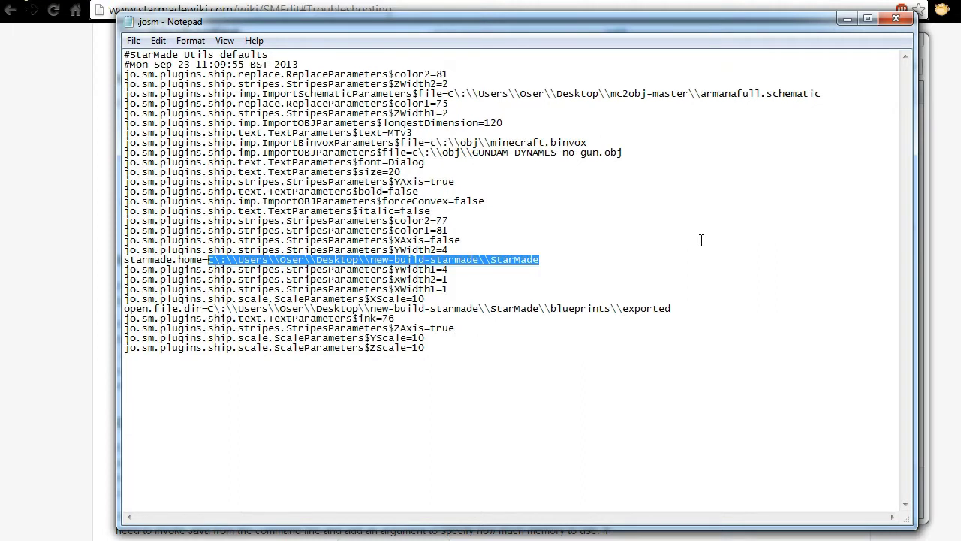
click(541, 260)
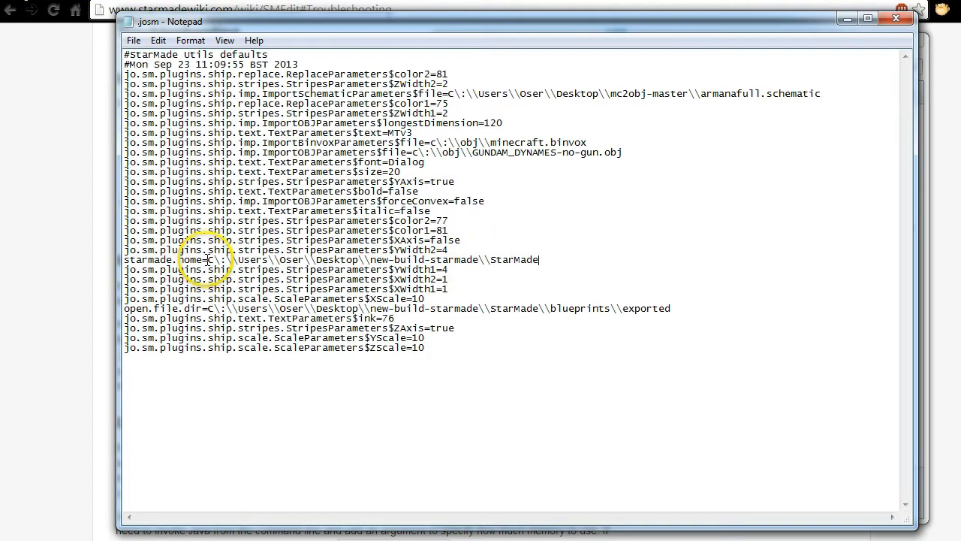
drag(208, 259, 550, 259)
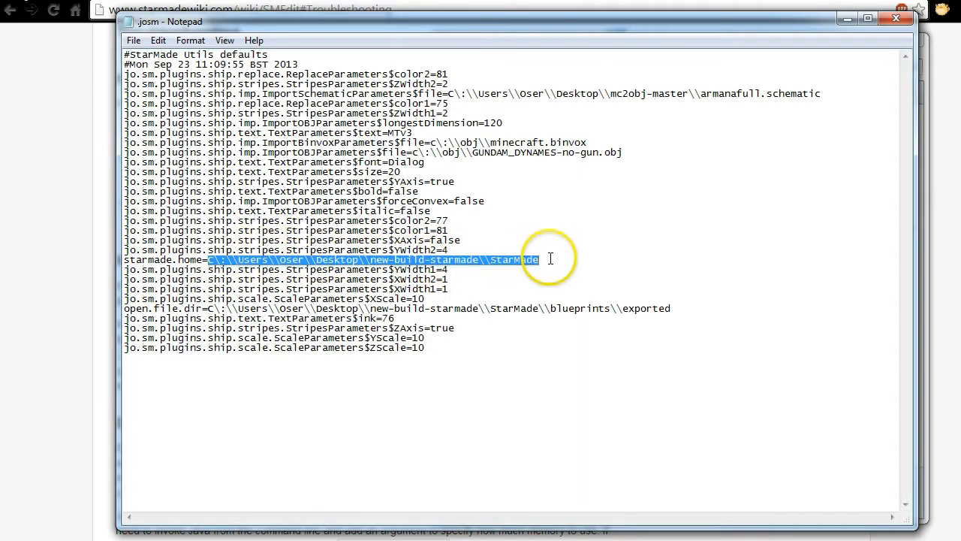
click(551, 258)
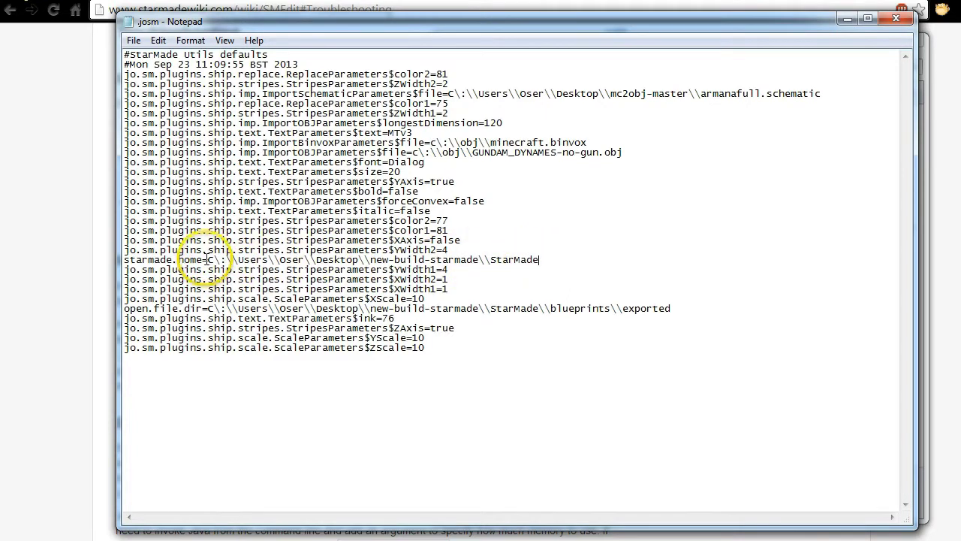
click(904, 21)
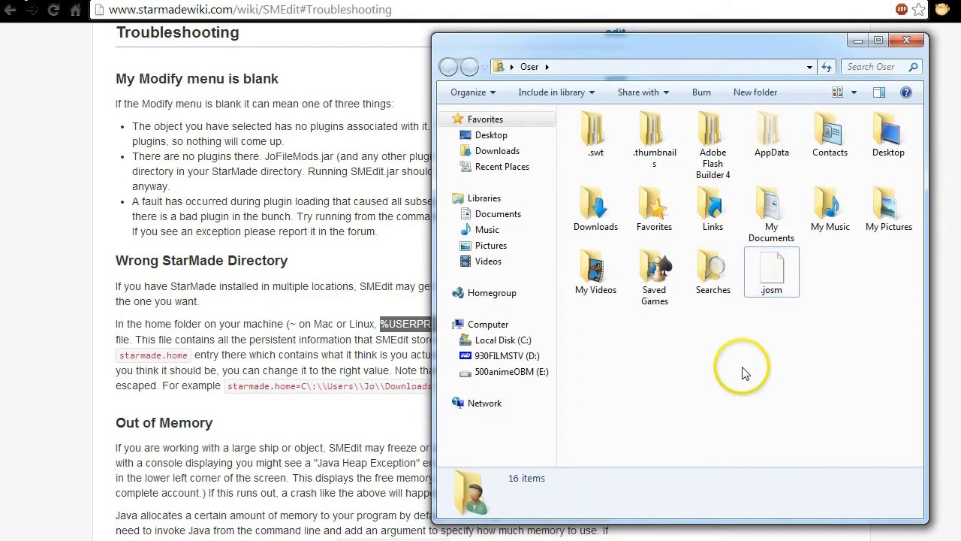
click(906, 39)
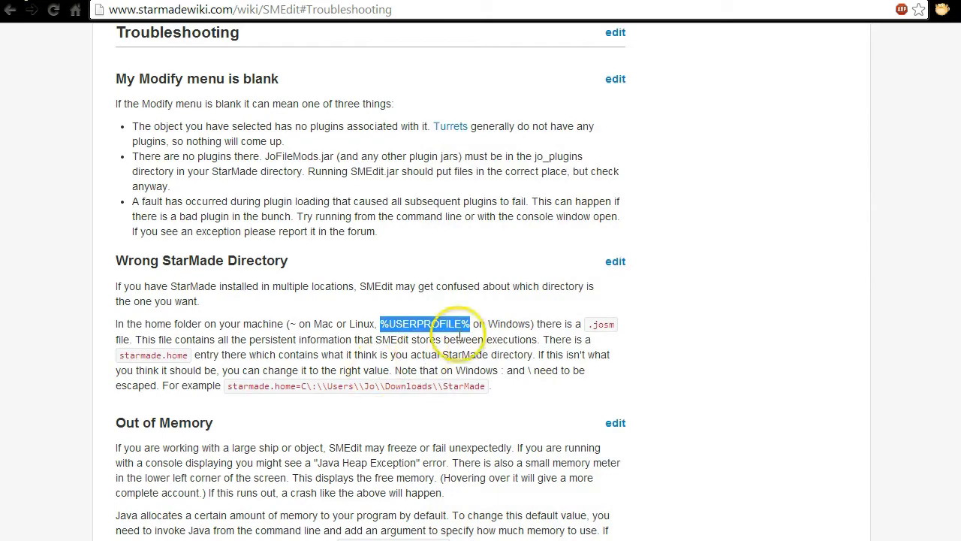
Step: Read the Out of Memory section of the wiki's troubleshooting text
click(488, 303)
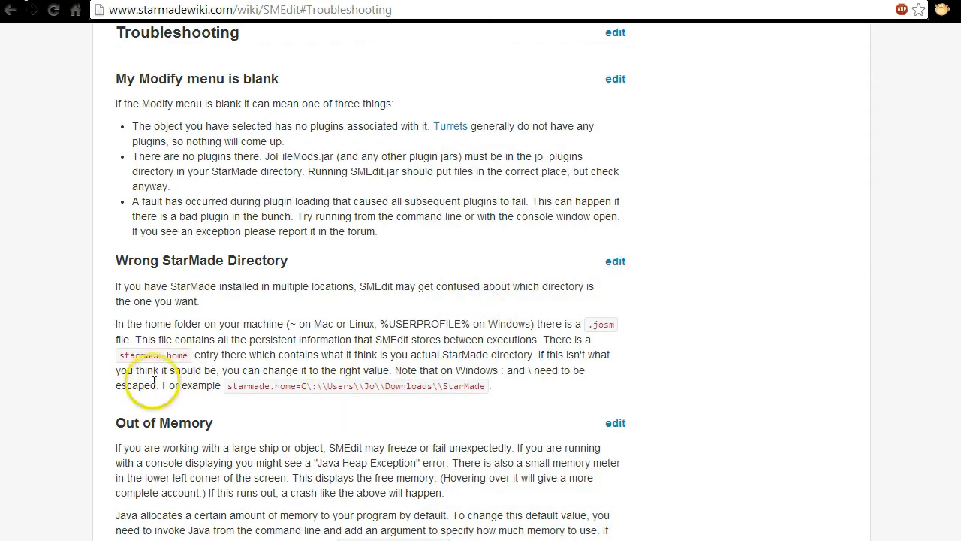
scroll(616, 328, down, 3)
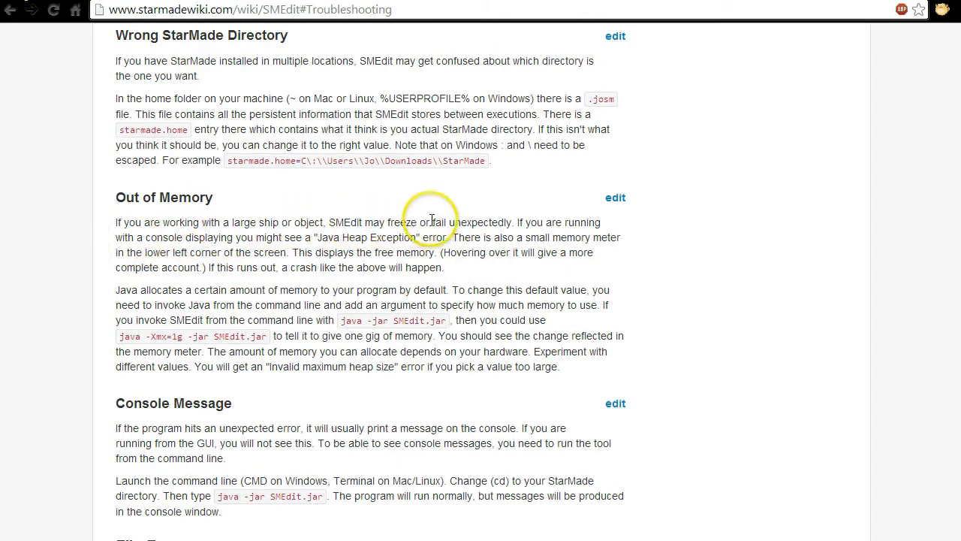
drag(107, 199, 211, 196)
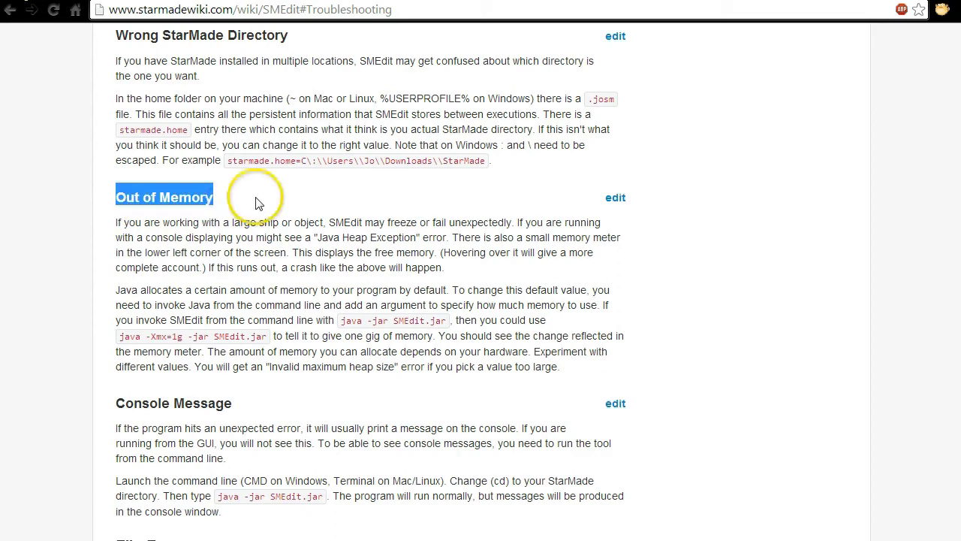
click(232, 200)
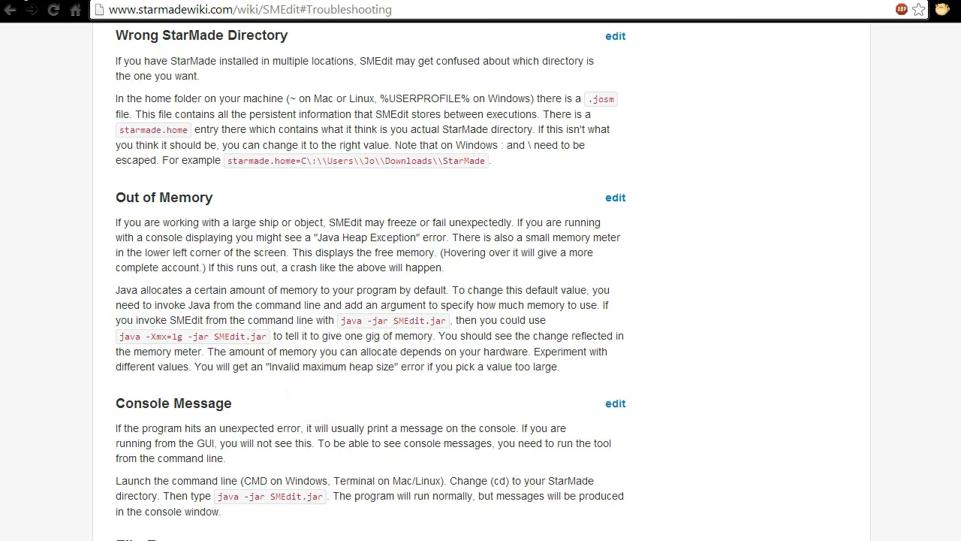
Step: Switch to the StarMade folder and look through its files for the SMEdit jar and the cmd shortcut
key(alt+Tab)
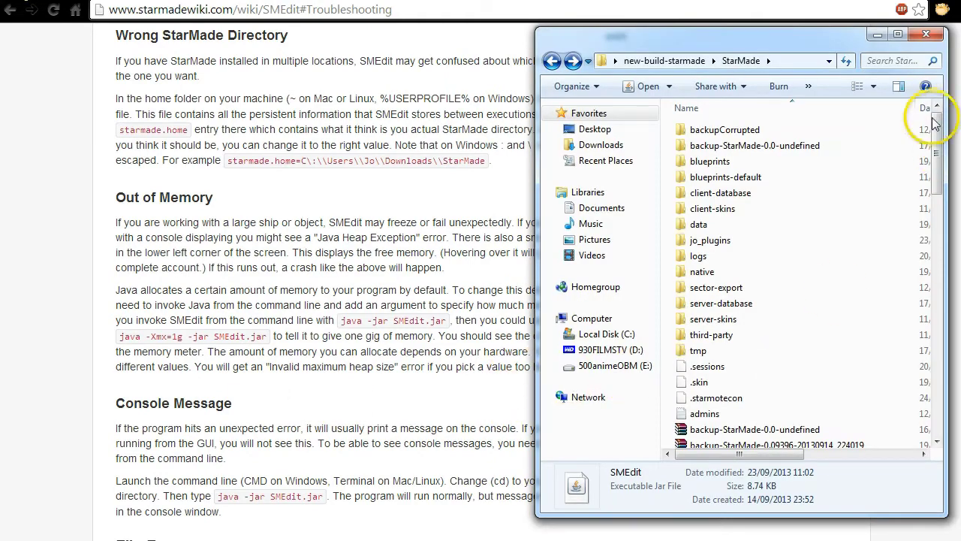
drag(940, 145, 940, 246)
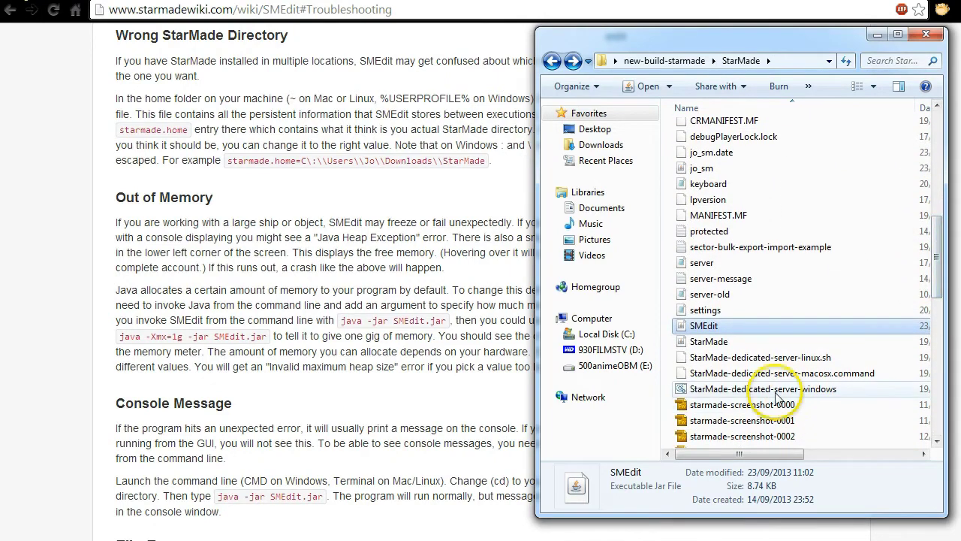
scroll(798, 348, up, 8)
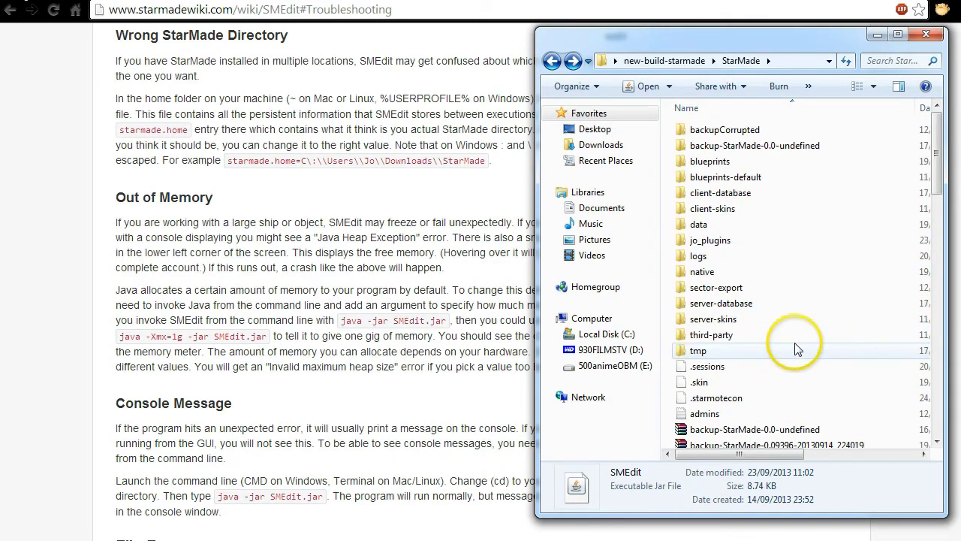
scroll(788, 361, down, 3)
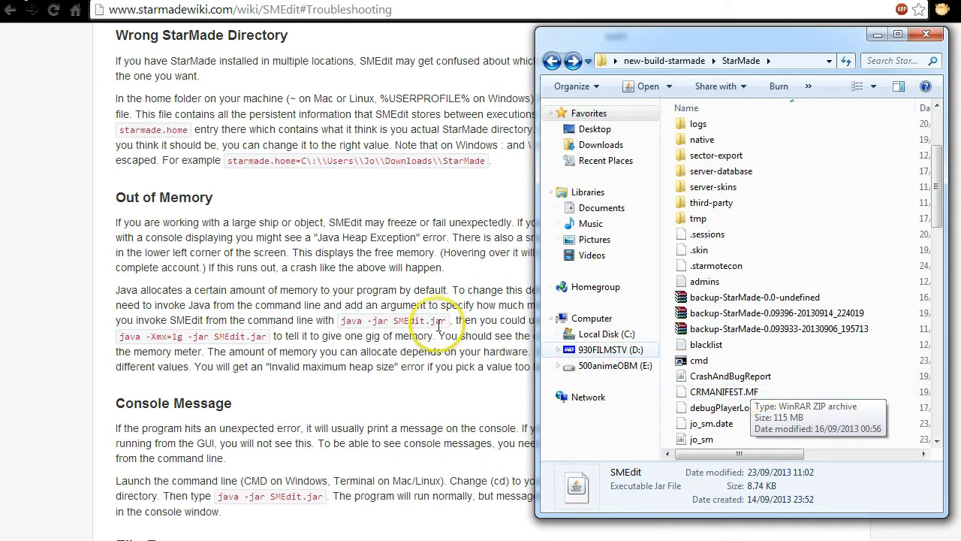
Step: Launch a Windows command prompt and place its window beside the StarMade folder
key(super)
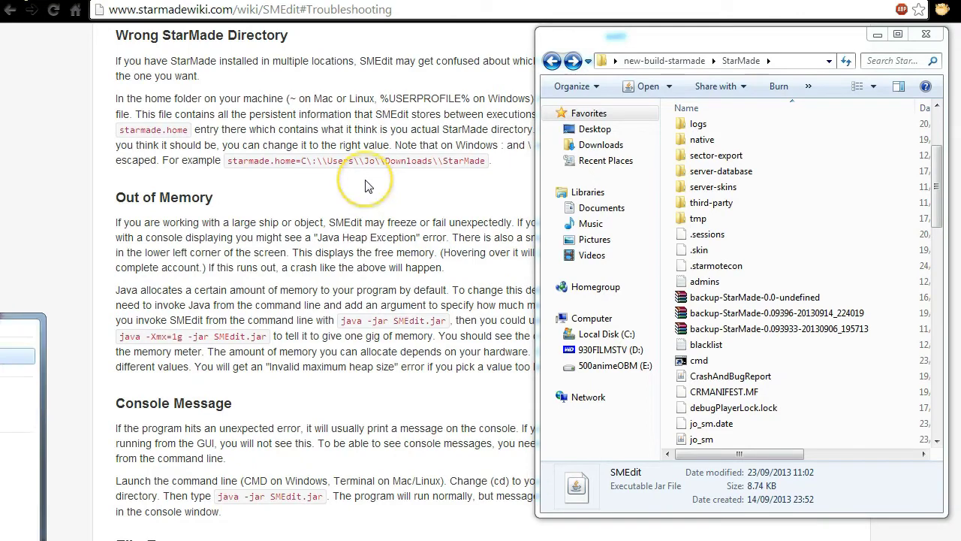
key(Return)
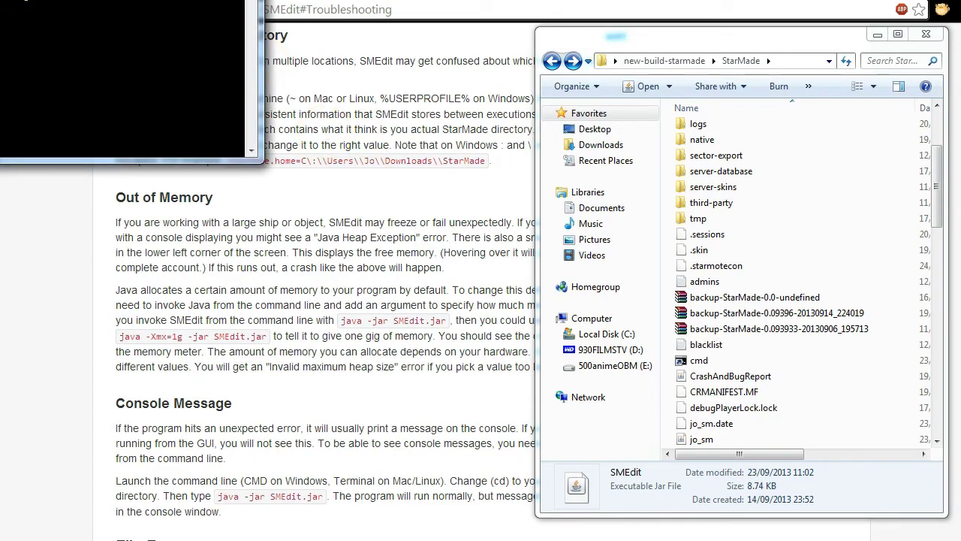
drag(263, 82, 331, 136)
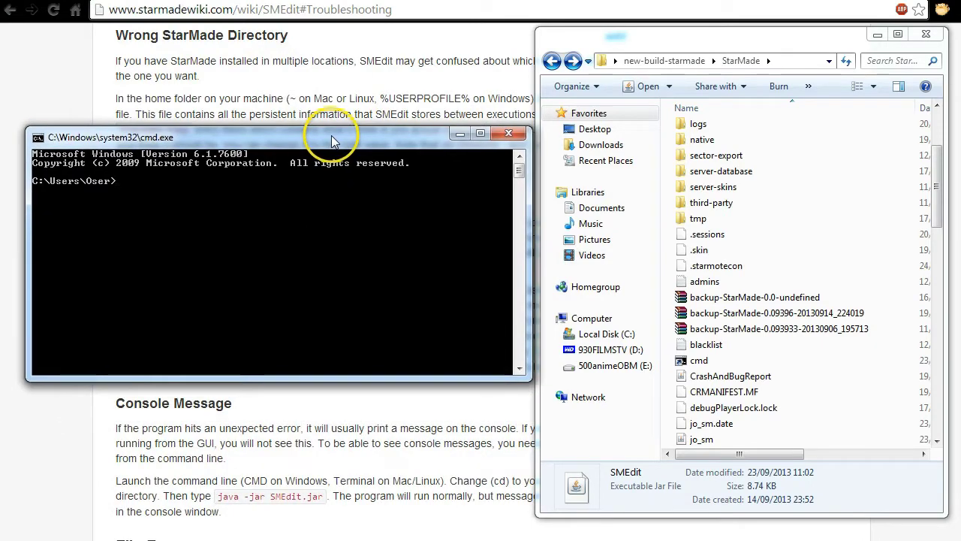
Step: Find the java -jar SMEdit.jar command in the wiki's Out of Memory section and return to the command prompt and StarMade folder
click(376, 395)
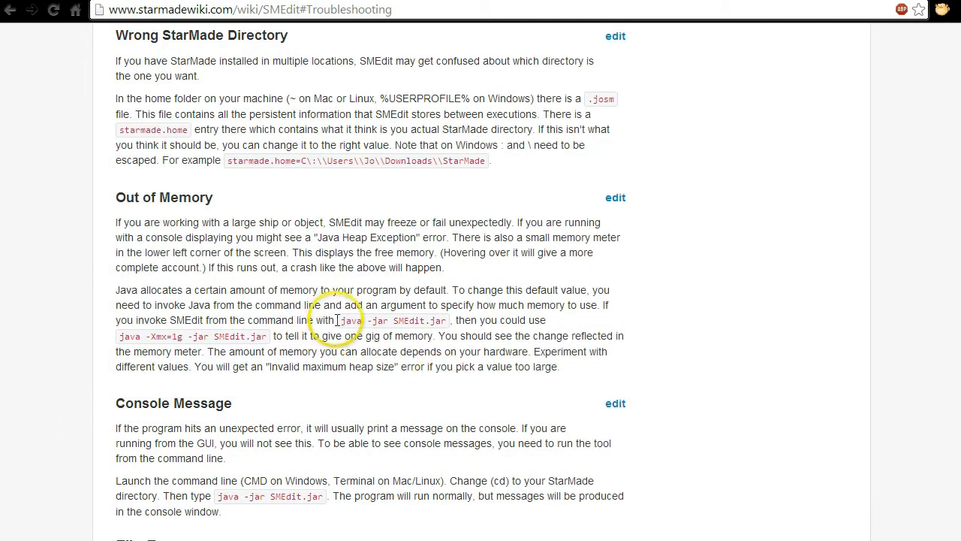
drag(339, 320, 344, 319)
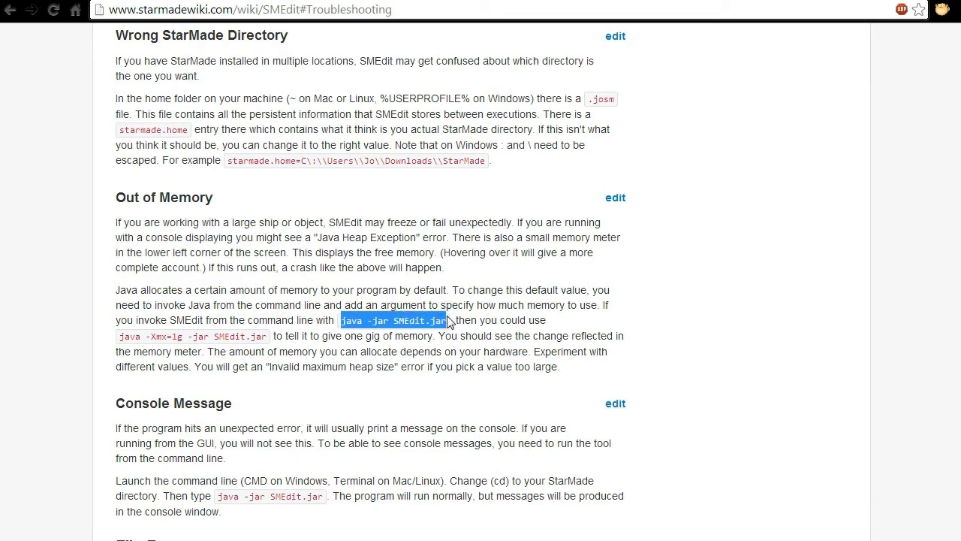
key(alt+Tab)
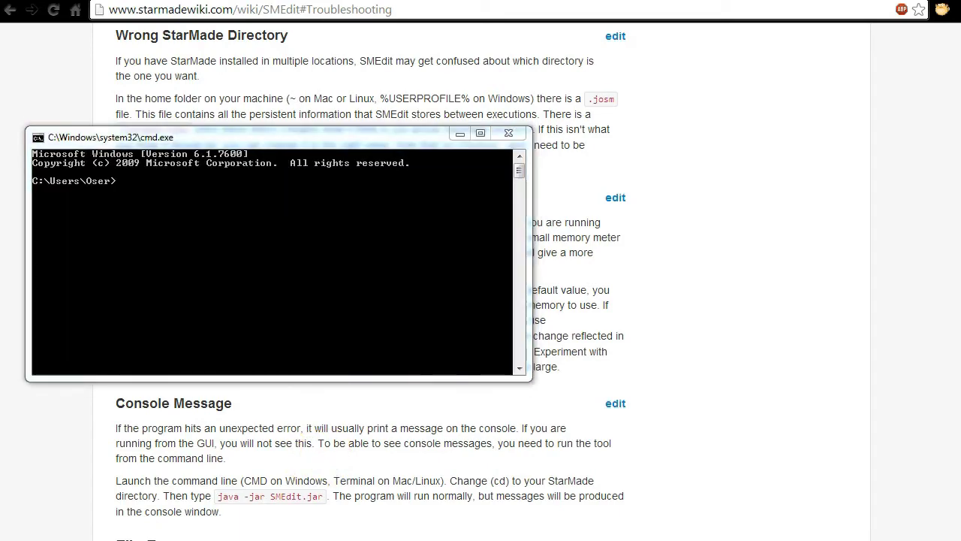
key(alt+Tab)
click(921, 60)
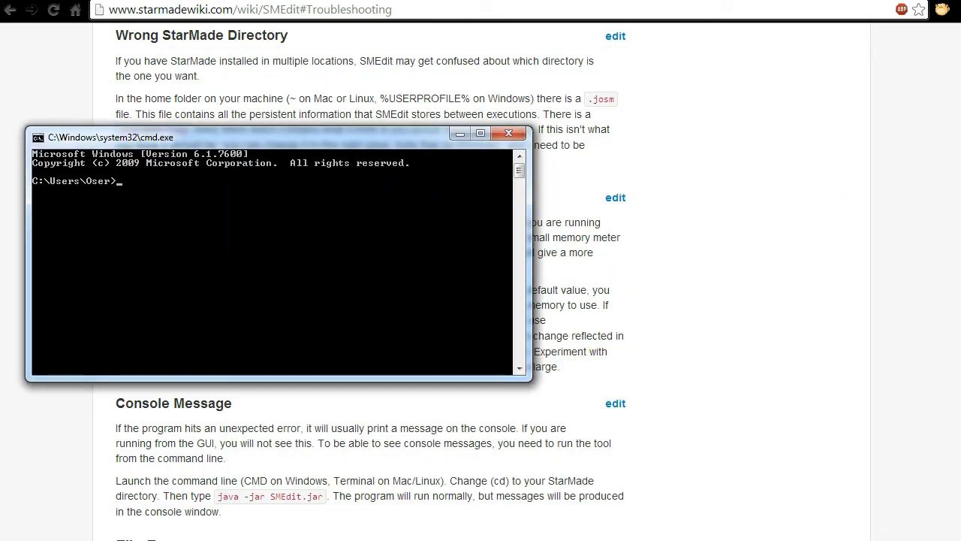
key(alt+Tab)
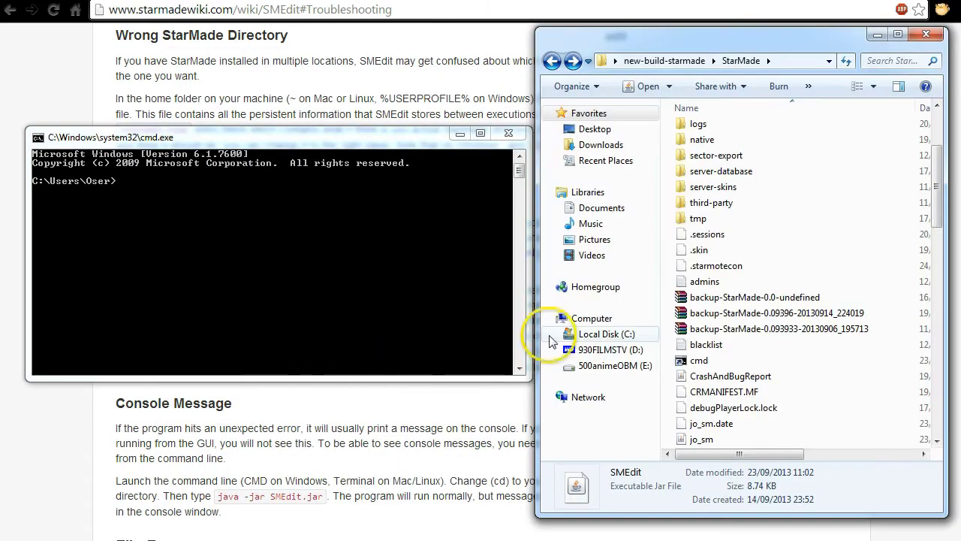
Step: Copy the new-build-starmade\StarMade folder's path and change the command prompt's directory to it with cd
click(819, 65)
key(ctrl+c)
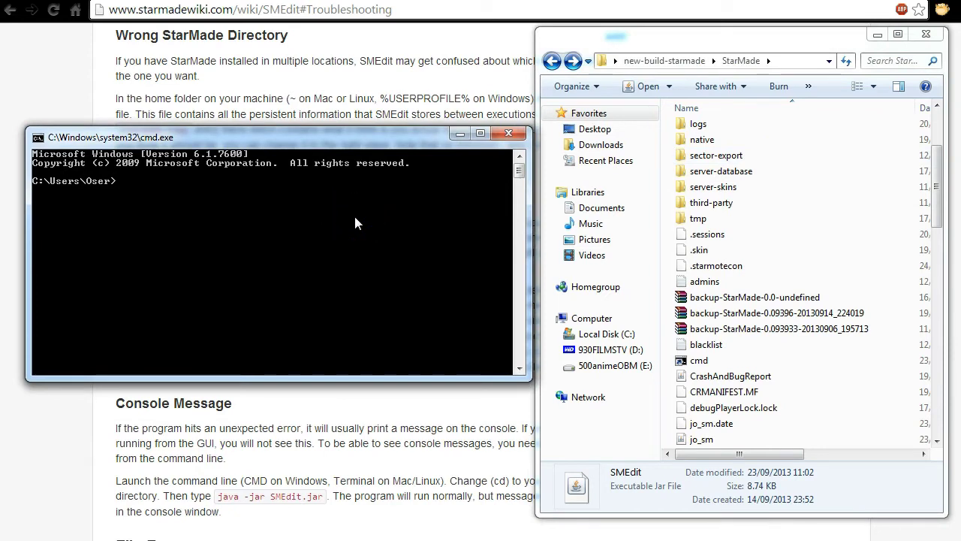
text(cd)
key(ctrl+v)
key(BackSpace)
key(BackSpace)
right_click(356, 217)
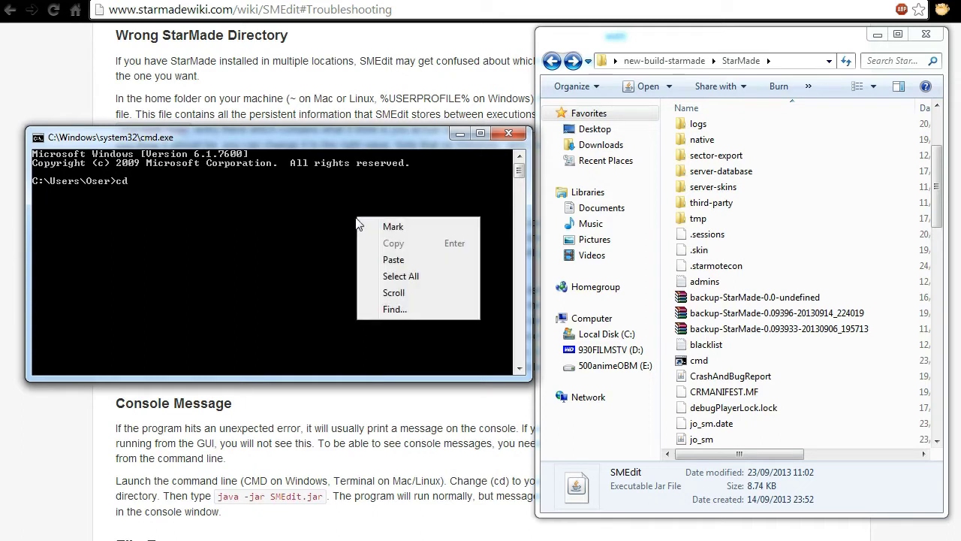
click(394, 260)
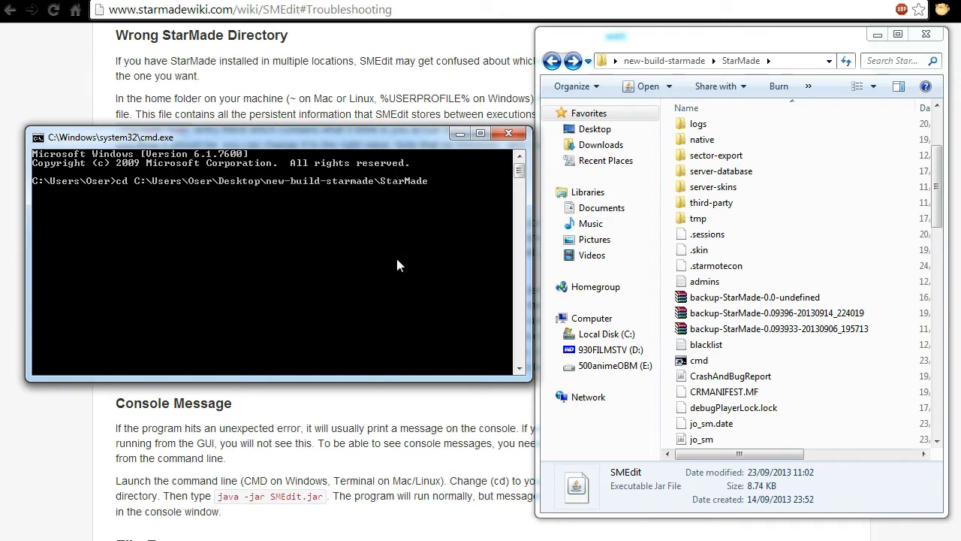
key(Return)
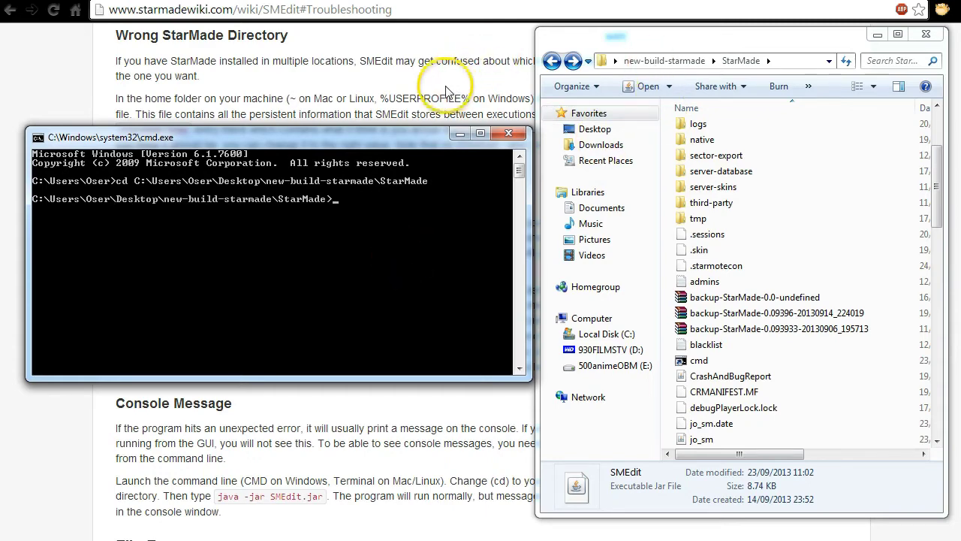
Step: Copy the command java -jar SMEdit.jar from the wiki's Out of Memory section
click(412, 452)
drag(342, 321, 448, 320)
key(ctrl+c)
right_click(447, 321)
click(467, 328)
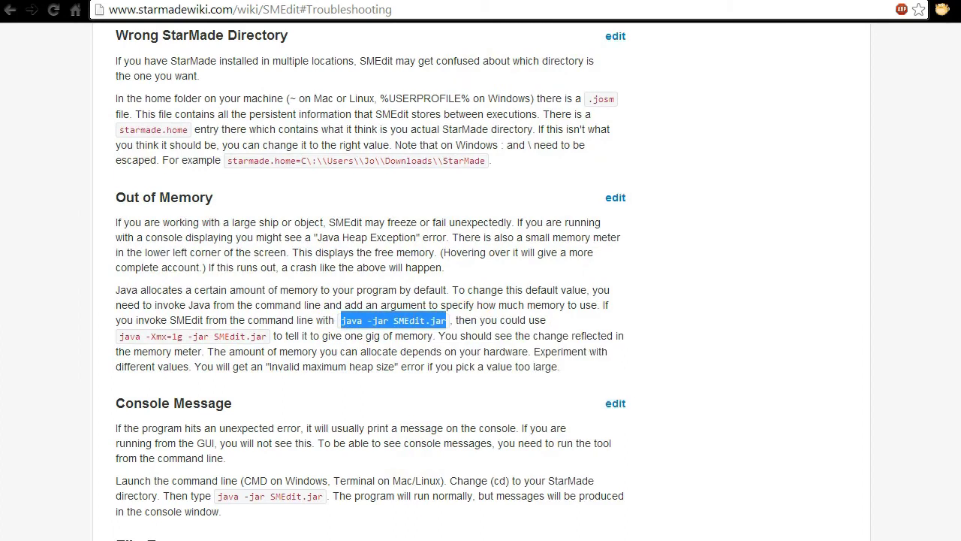
Step: Paste the copied command into the command prompt and run it to launch SMEdit from the StarMade directory
key(alt+Tab)
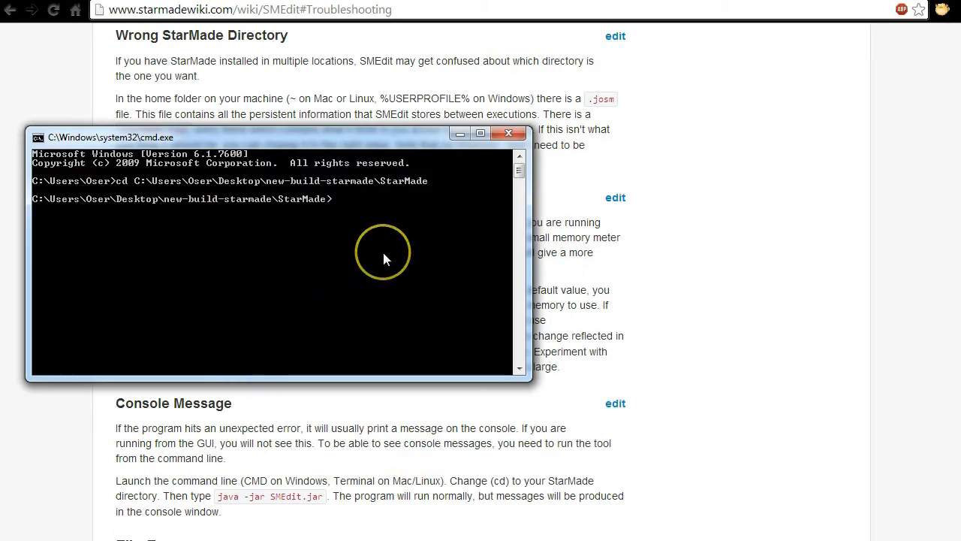
key(ctrl+v)
key(BackSpace)
right_click(383, 259)
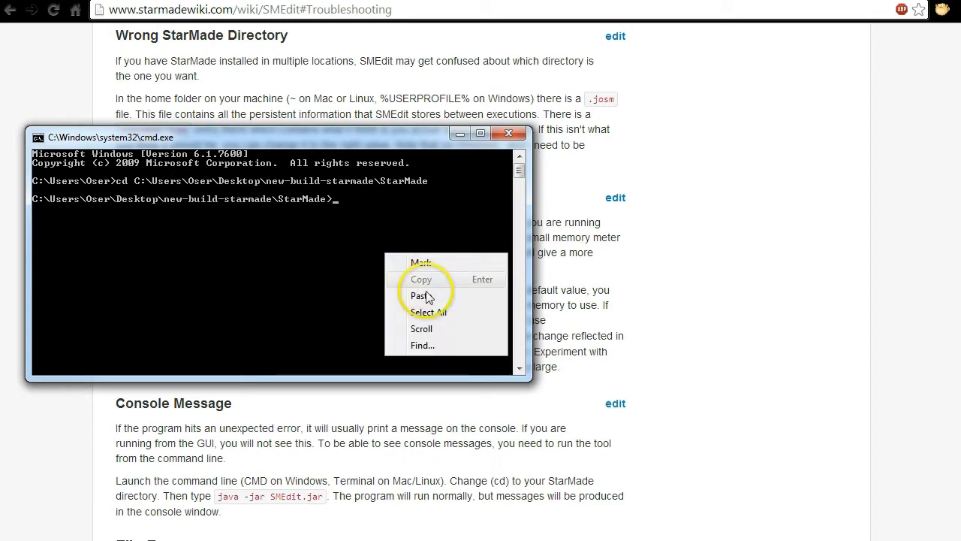
click(429, 294)
key(Return)
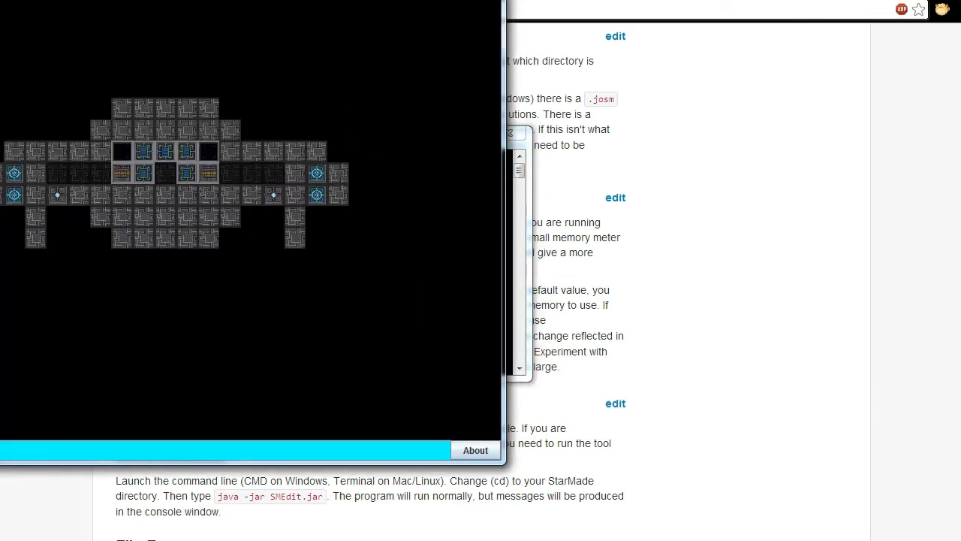
Step: Bring the SMEdit window fully into view, move the console window aside to check its messages, and close SMEdit
drag(225, 2, 643, 112)
click(844, 107)
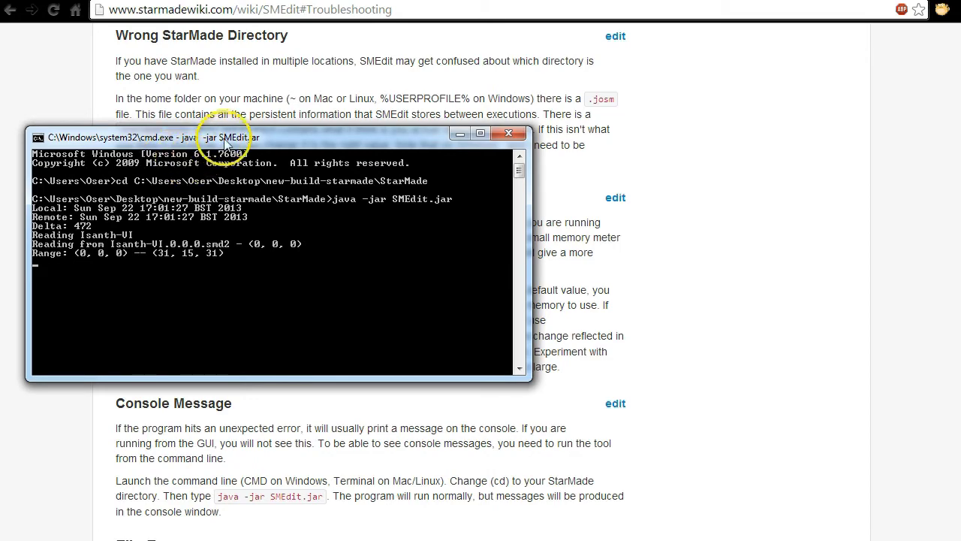
drag(225, 144, 625, 148)
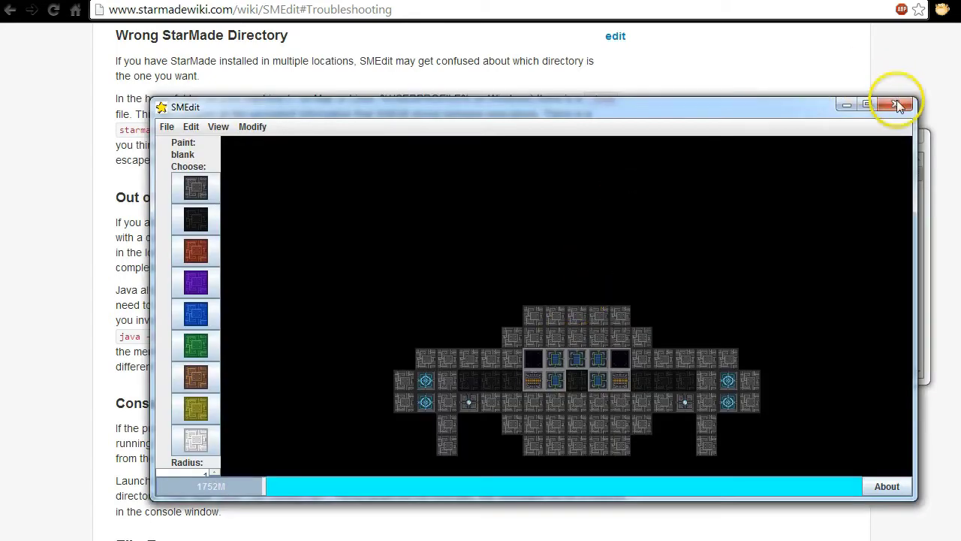
click(898, 105)
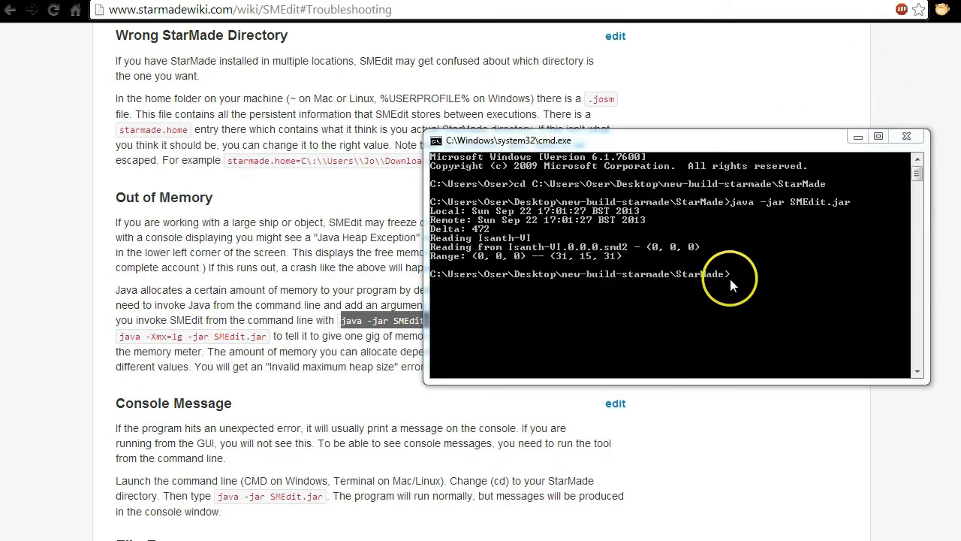
Step: Copy java -Xmx=1g -jar SMEdit.jar from the wiki and try to run it in the command prompt
click(316, 347)
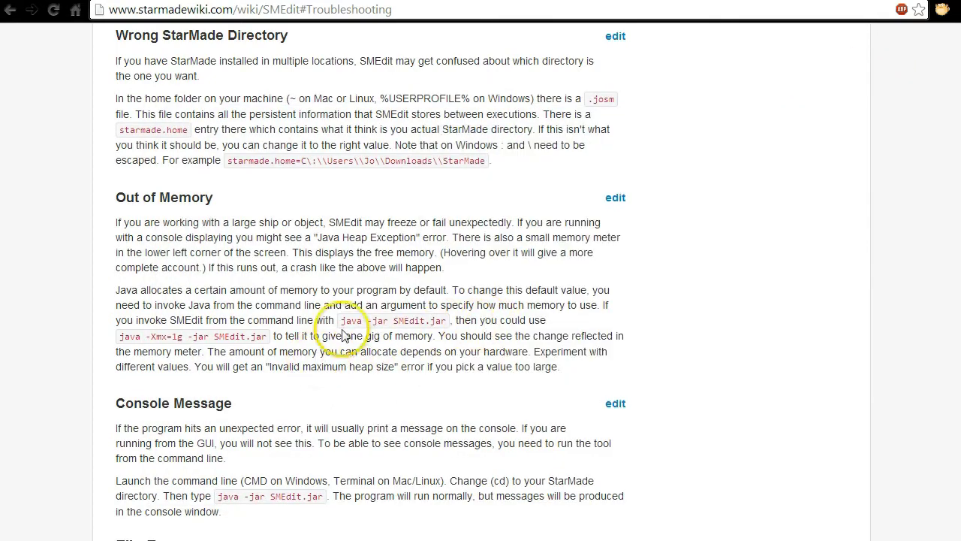
drag(118, 337, 272, 337)
right_click(224, 336)
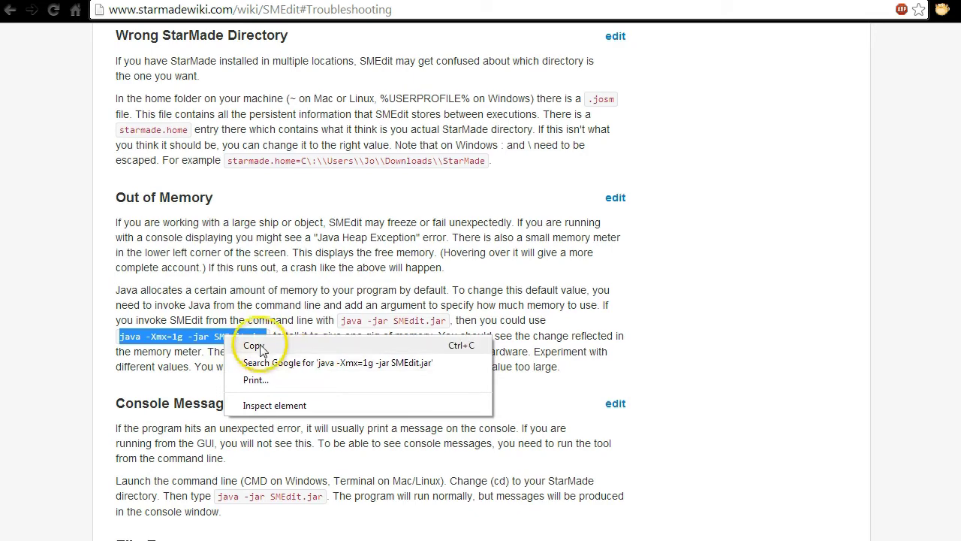
click(255, 346)
key(alt+Tab)
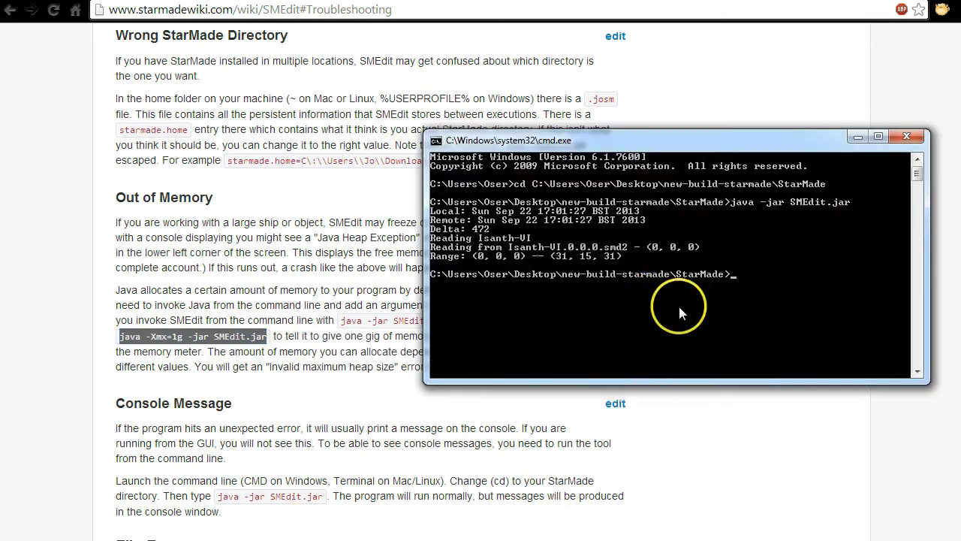
right_click(680, 303)
click(732, 350)
drag(755, 150, 626, 163)
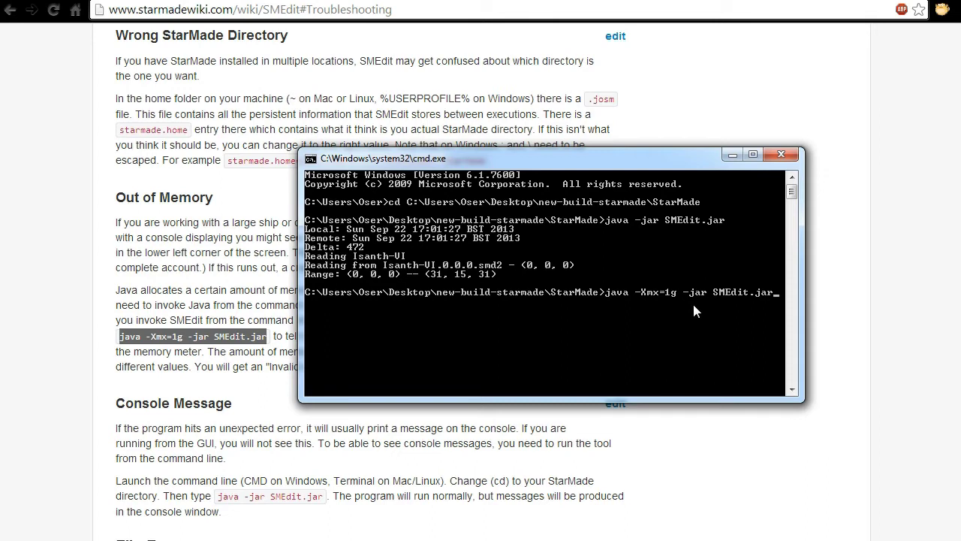
key(Return)
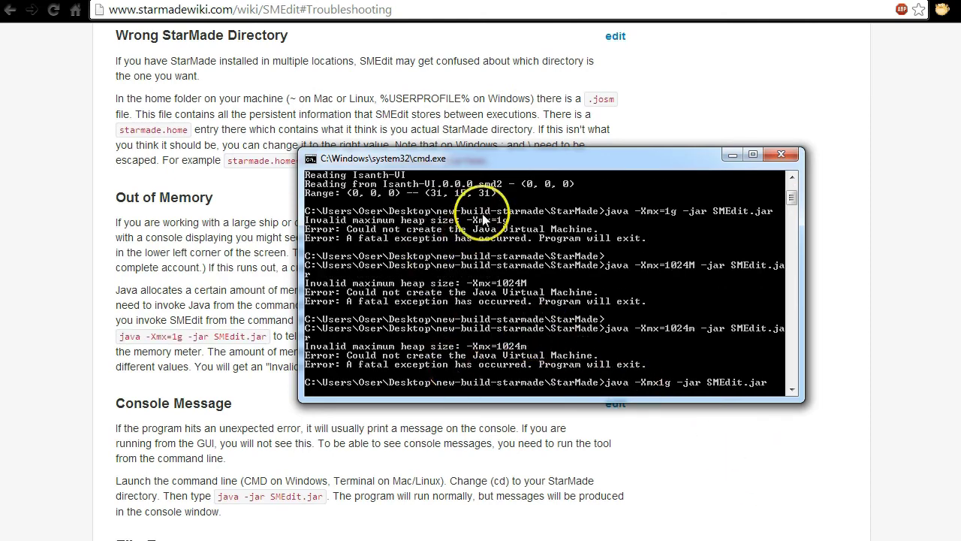
Step: Run java -Xmx1g -jar SMEdit.jar, without the equals sign, and bring the SMEdit window fully into view
key(Left)
key(Left)
key(Left)
key(Left)
key(Left)
key(Left)
key(Left)
key(Left)
key(Left)
key(Left)
key(Left)
key(Left)
key(Left)
key(Left)
key(Left)
key(Left)
key(Left)
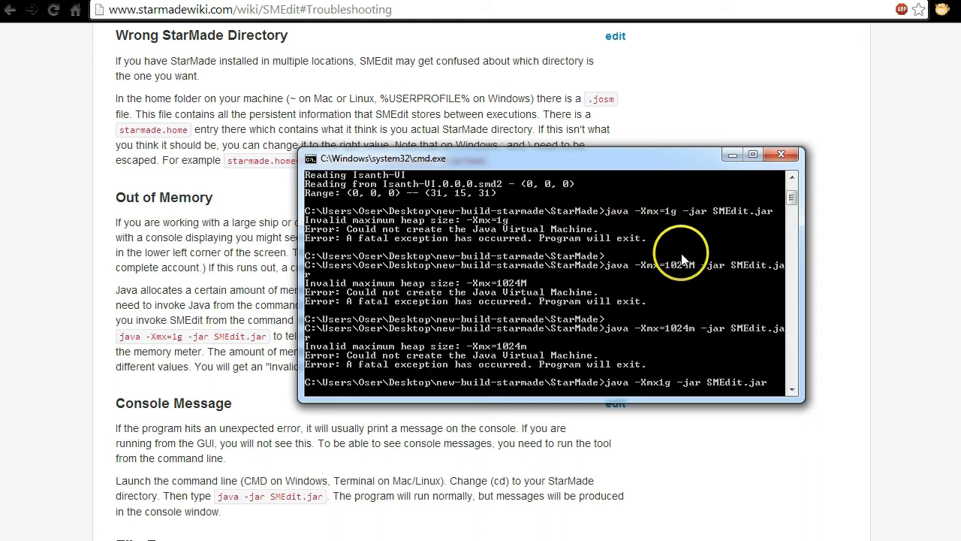
key(Return)
click(691, 373)
click(186, 16)
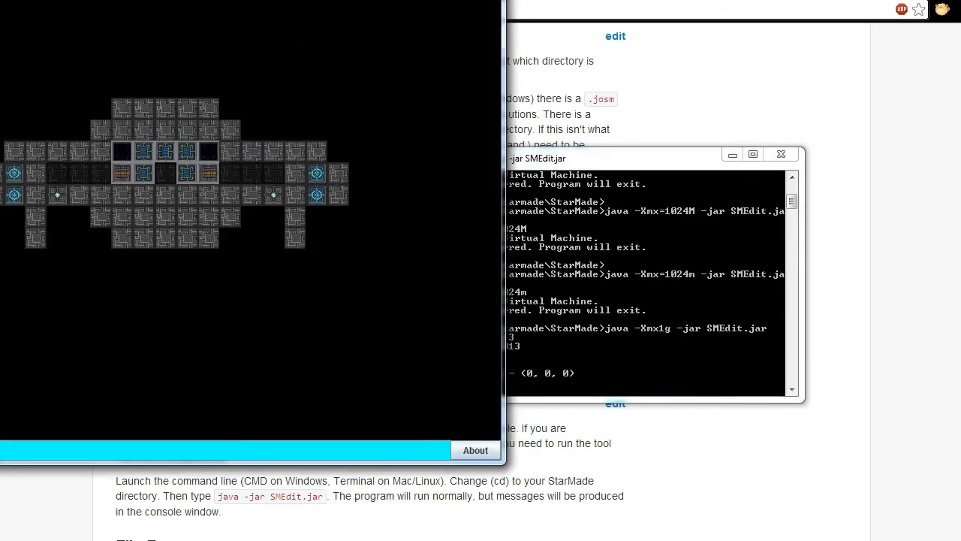
drag(185, 4, 609, 87)
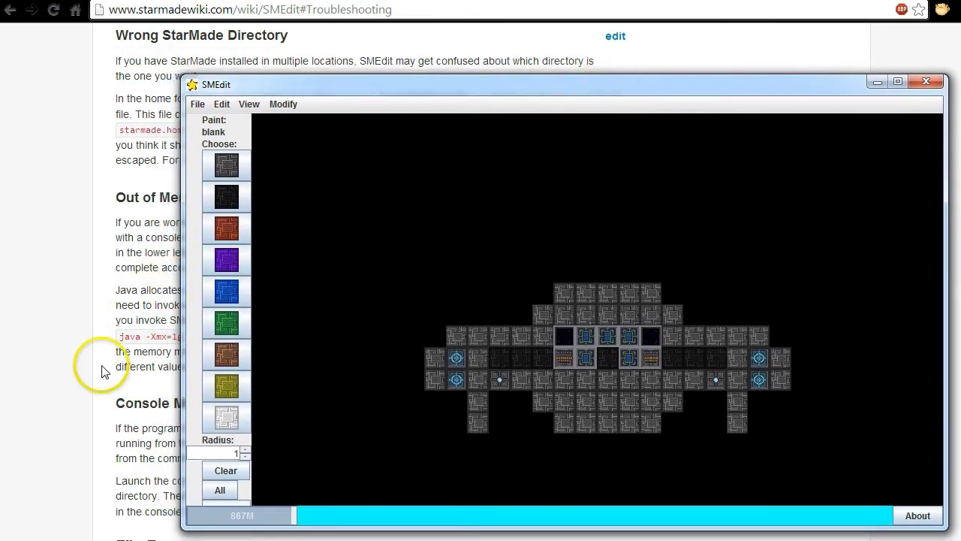
Step: Highlight the equals sign in the wiki's java -Xmx=1g -jar SMEdit.jar command and return to the SMEdit window
click(173, 338)
mouse_move(173, 337)
mouse_down()
mouse_move(146, 337)
mouse_move(167, 336)
mouse_up()
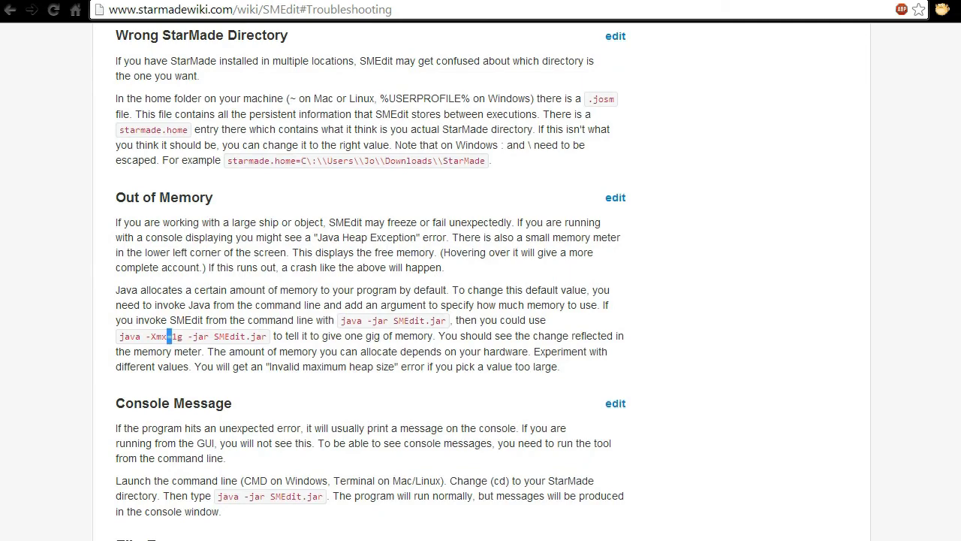
key(alt+Tab)
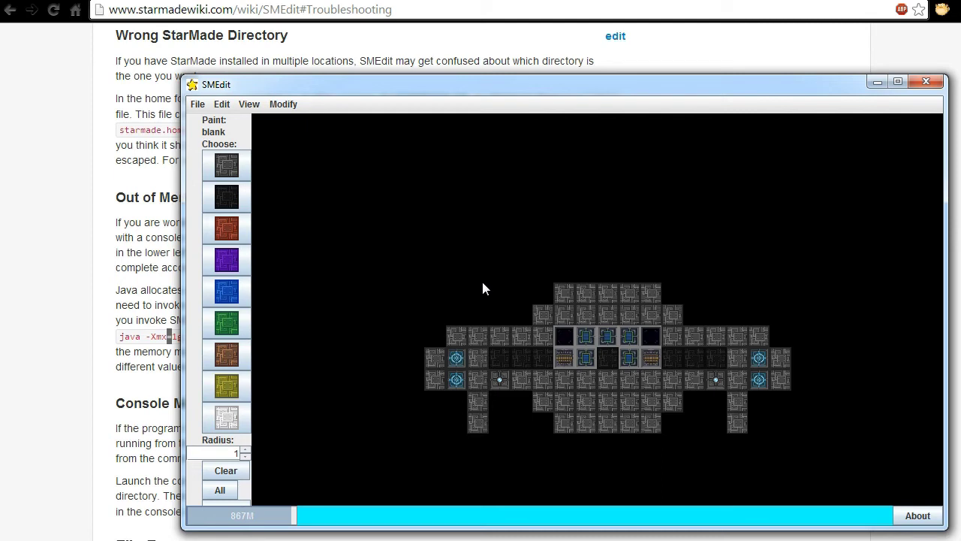
Step: Quit SMEdit and close the command prompt with the exit command
click(197, 104)
click(210, 221)
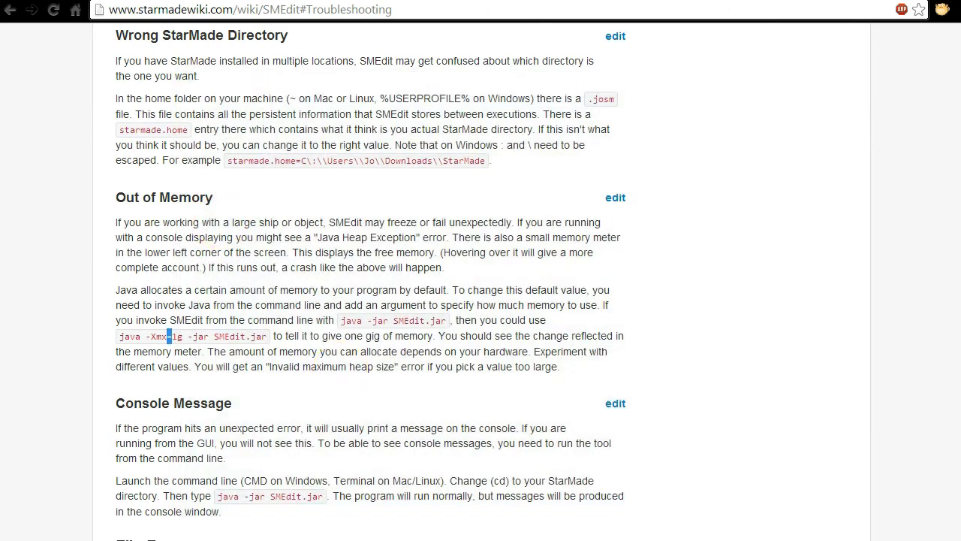
key(alt+Tab)
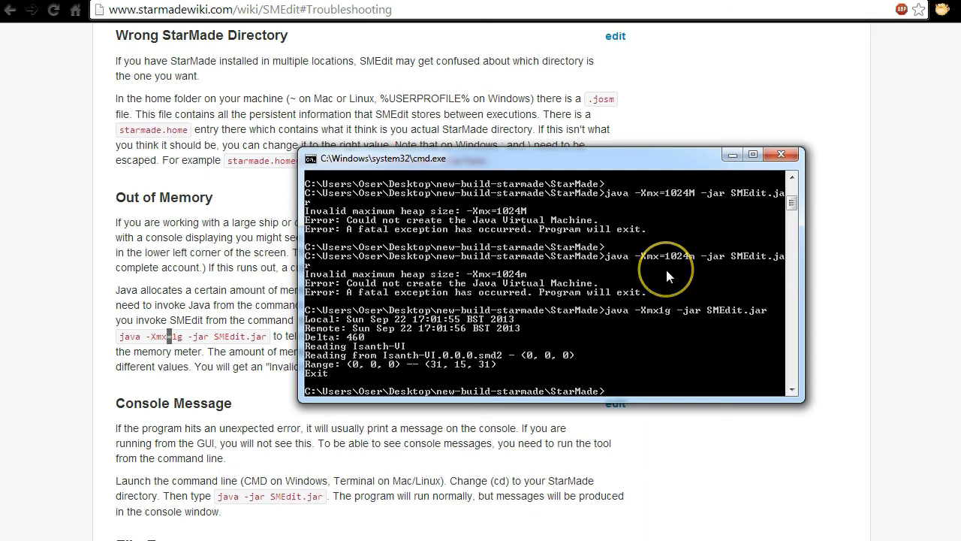
text(exit)
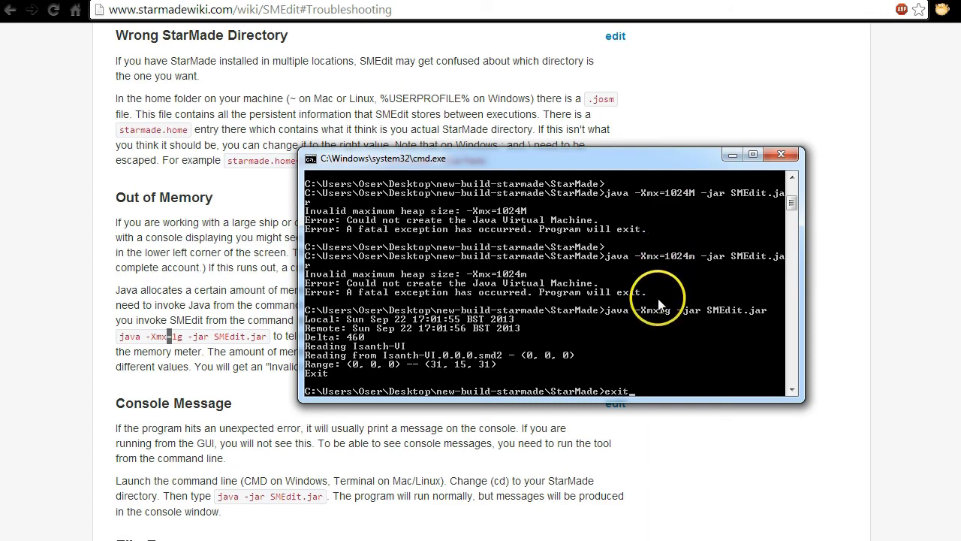
key(Return)
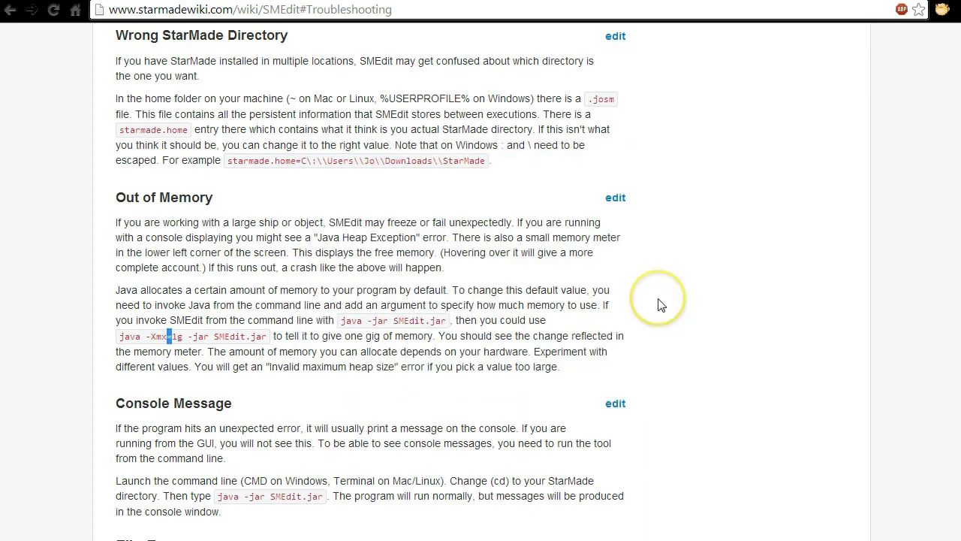
Step: Review the wiki's troubleshooting sections and highlight the java -Xmx=1g -jar SMEdit.jar command under Out of Memory
click(658, 304)
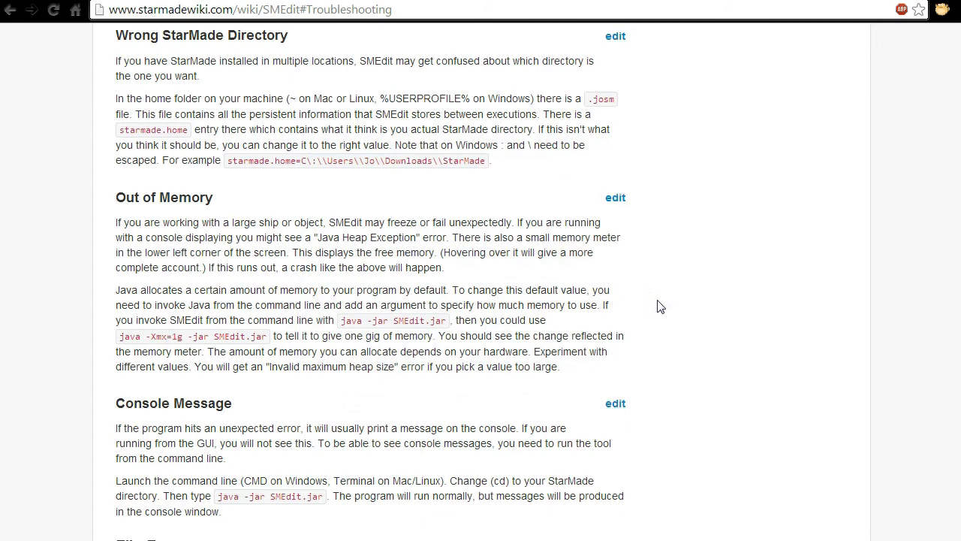
scroll(657, 305, down, 1)
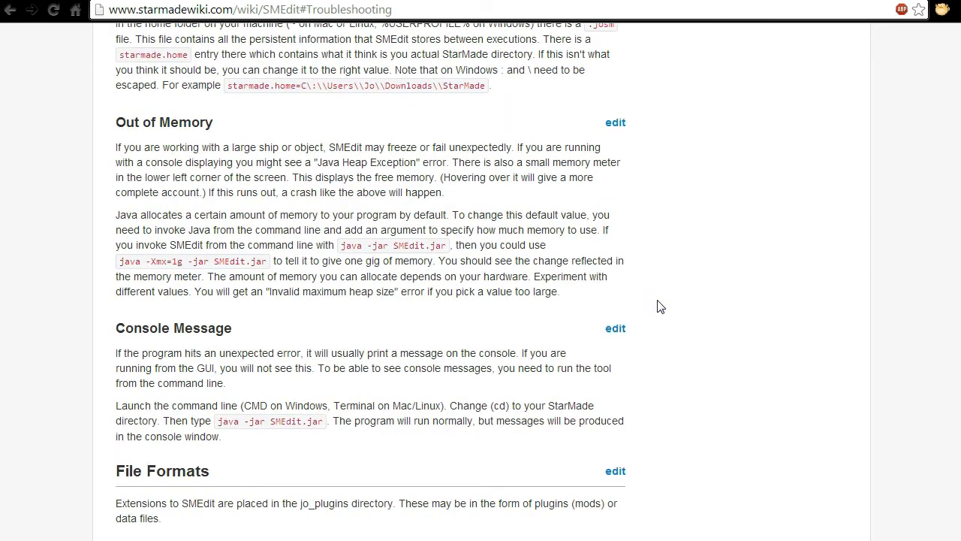
scroll(659, 305, up, 3)
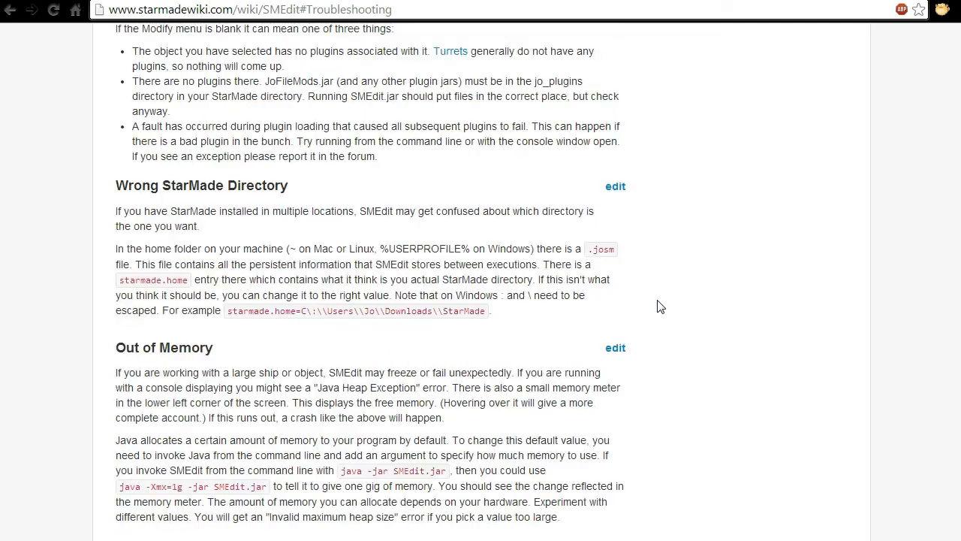
scroll(660, 306, down, 2)
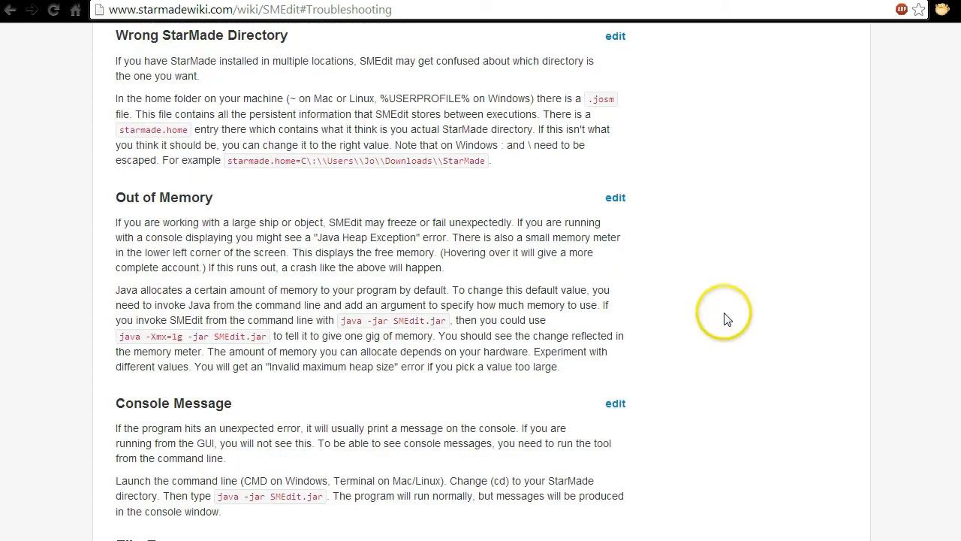
drag(118, 336, 269, 337)
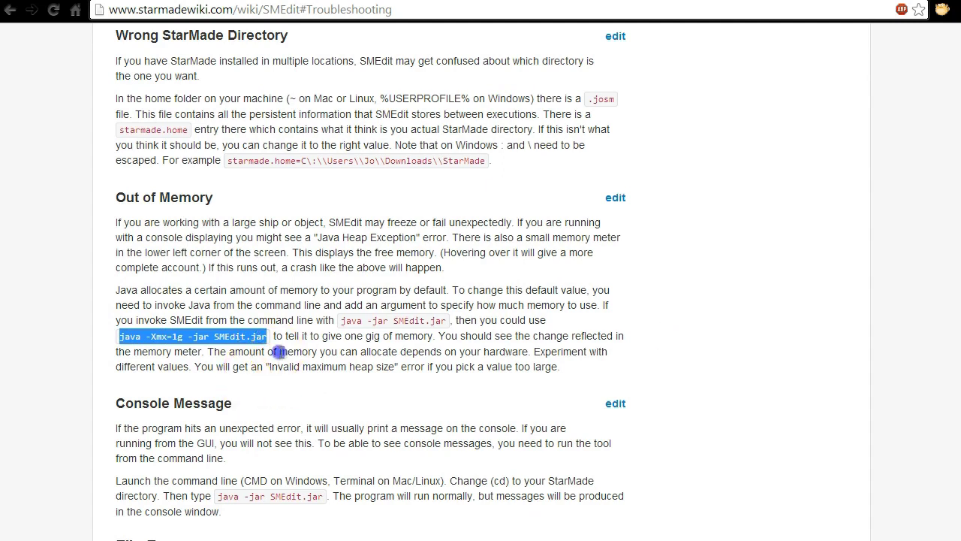
click(275, 339)
drag(193, 338, 113, 338)
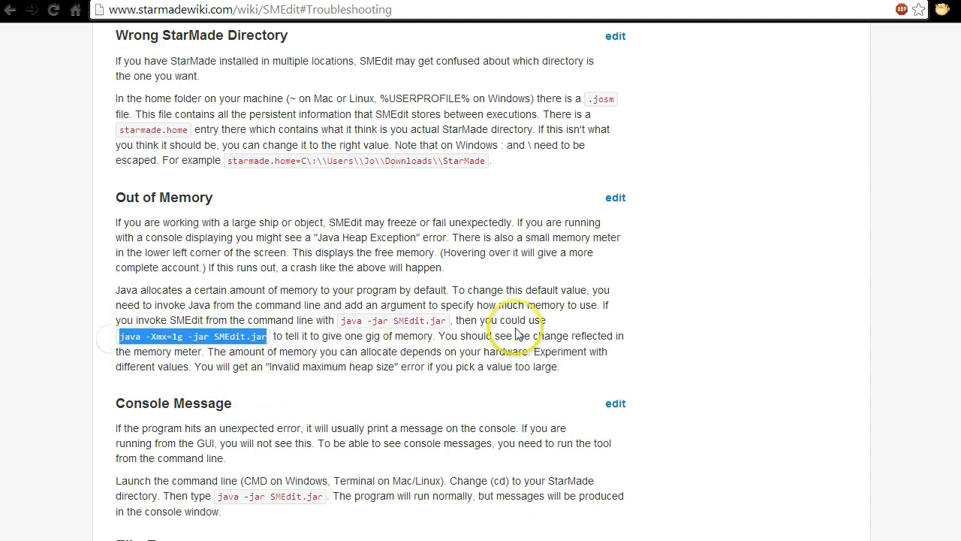
click(279, 336)
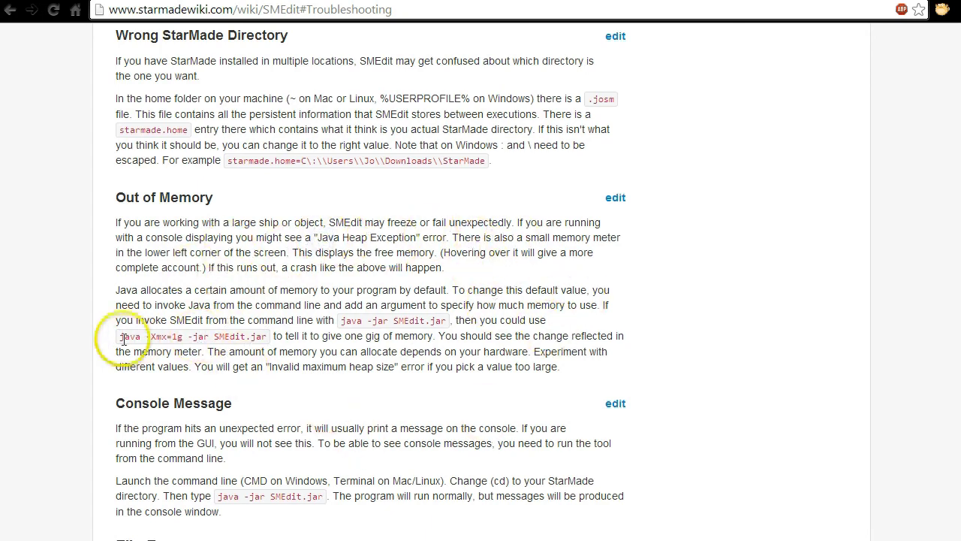
drag(120, 337, 268, 339)
click(323, 297)
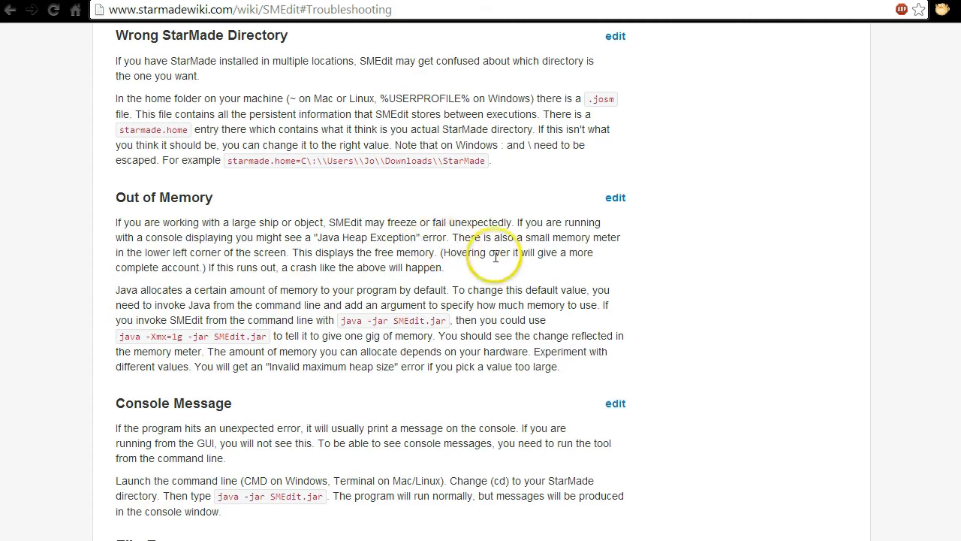